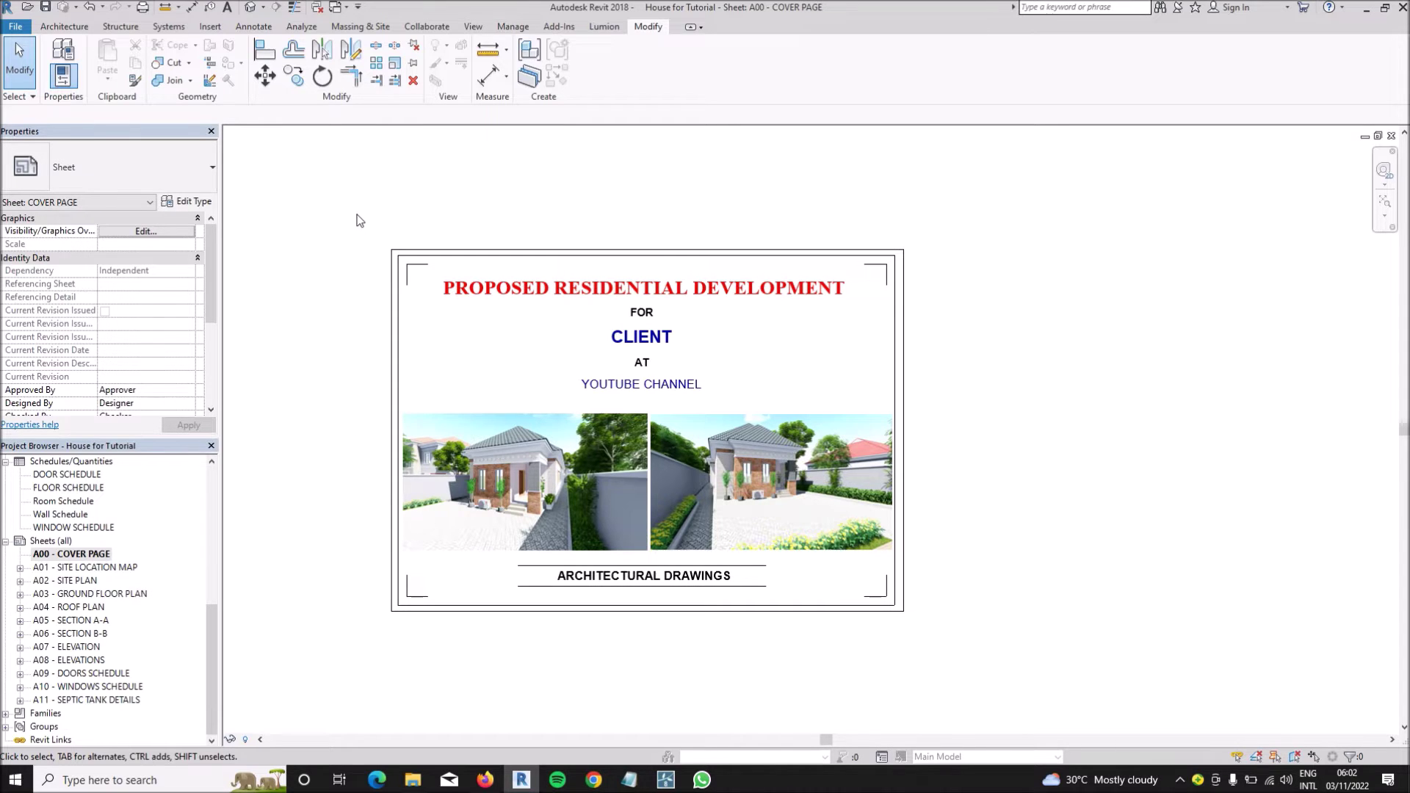
- Review the site location map, site plan and A07 elevation sheets, ending on the A00 cover page
double_click(89, 568)
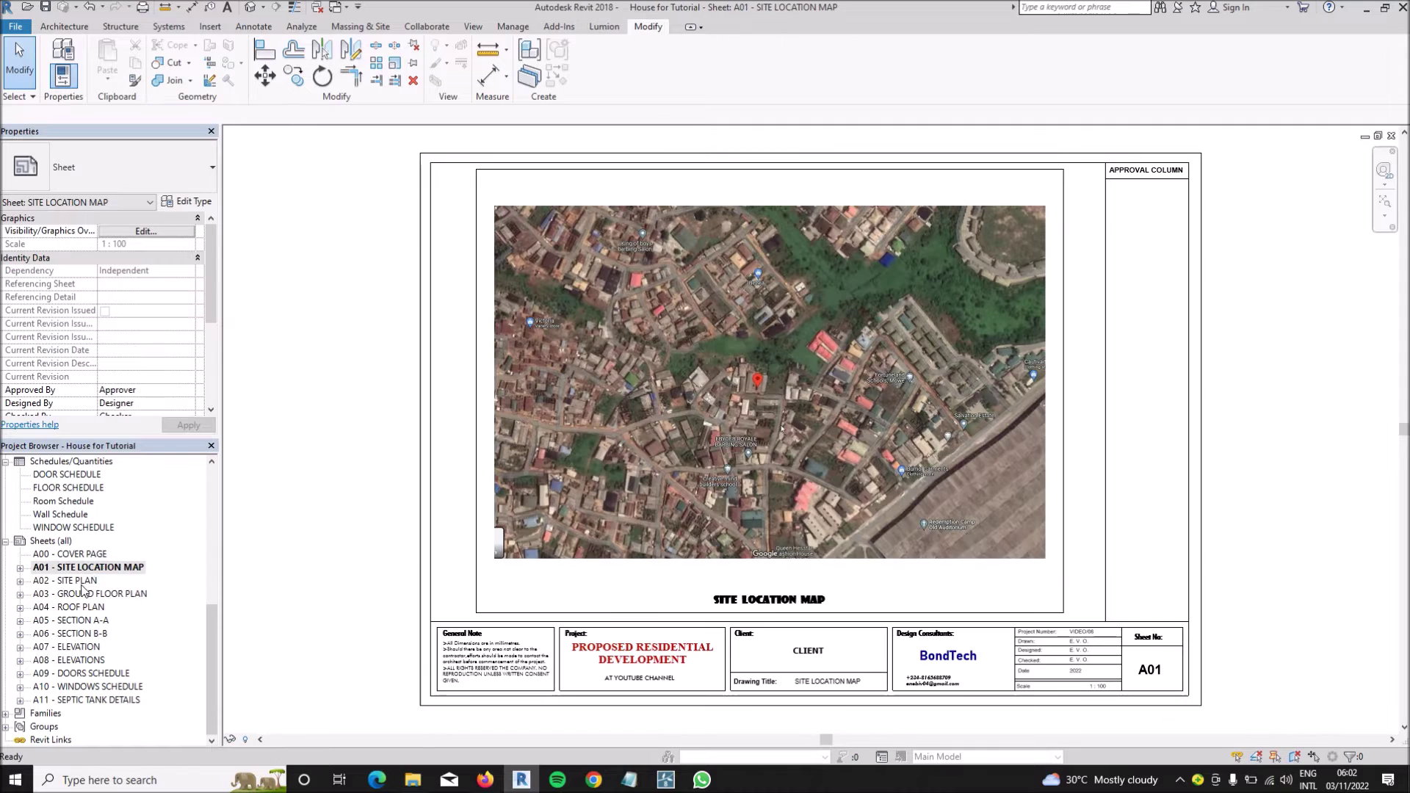
double_click(78, 581)
double_click(94, 659)
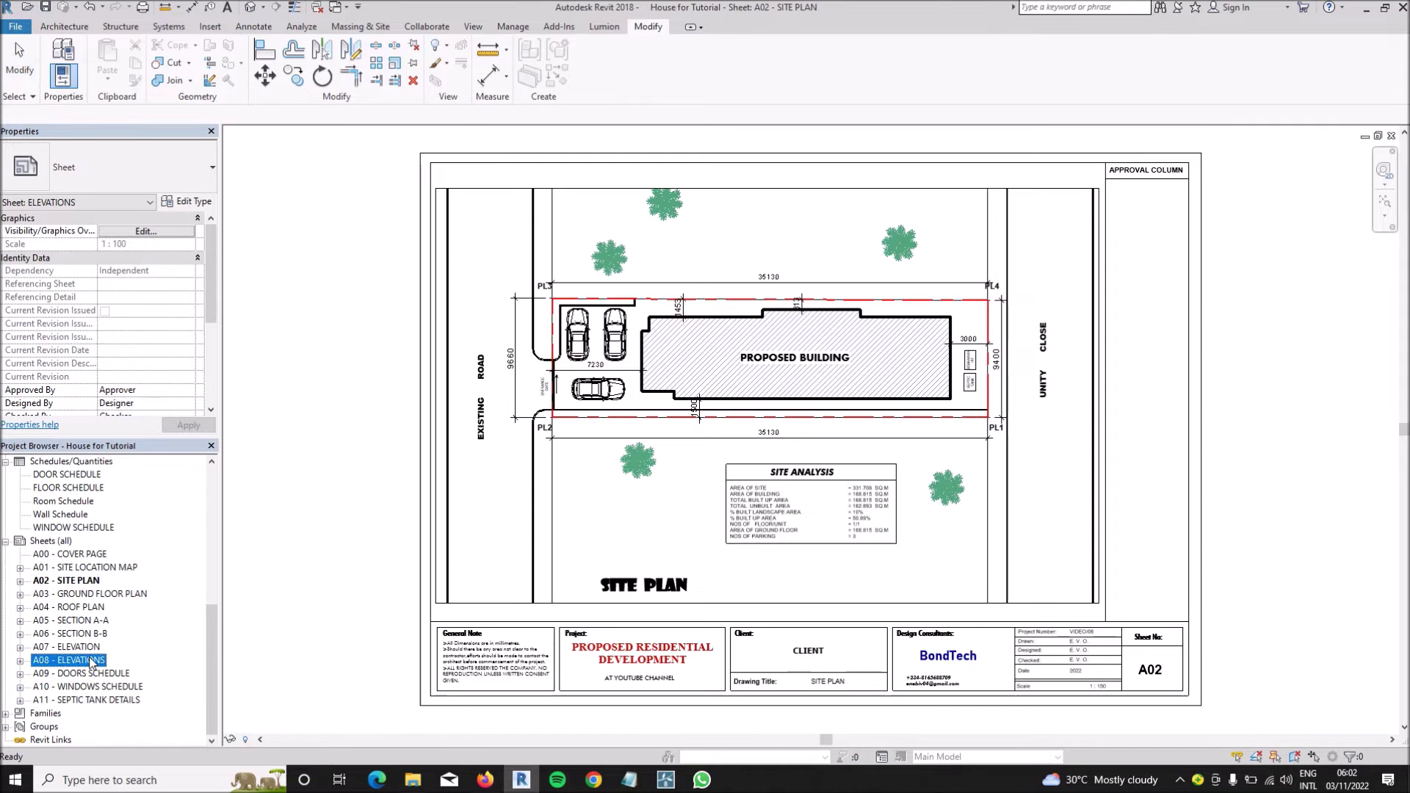
double_click(80, 647)
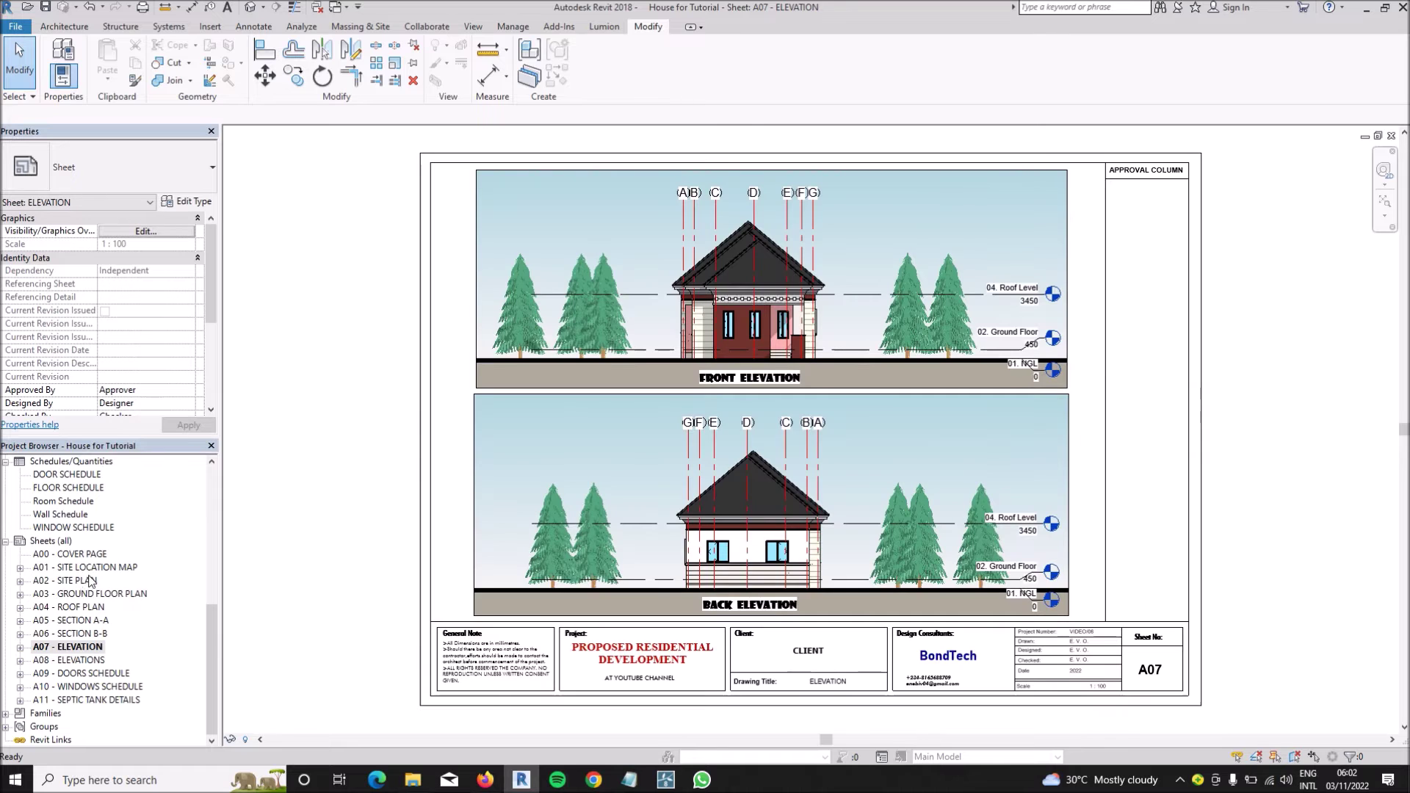
double_click(71, 555)
scroll(747, 250, "down", 2)
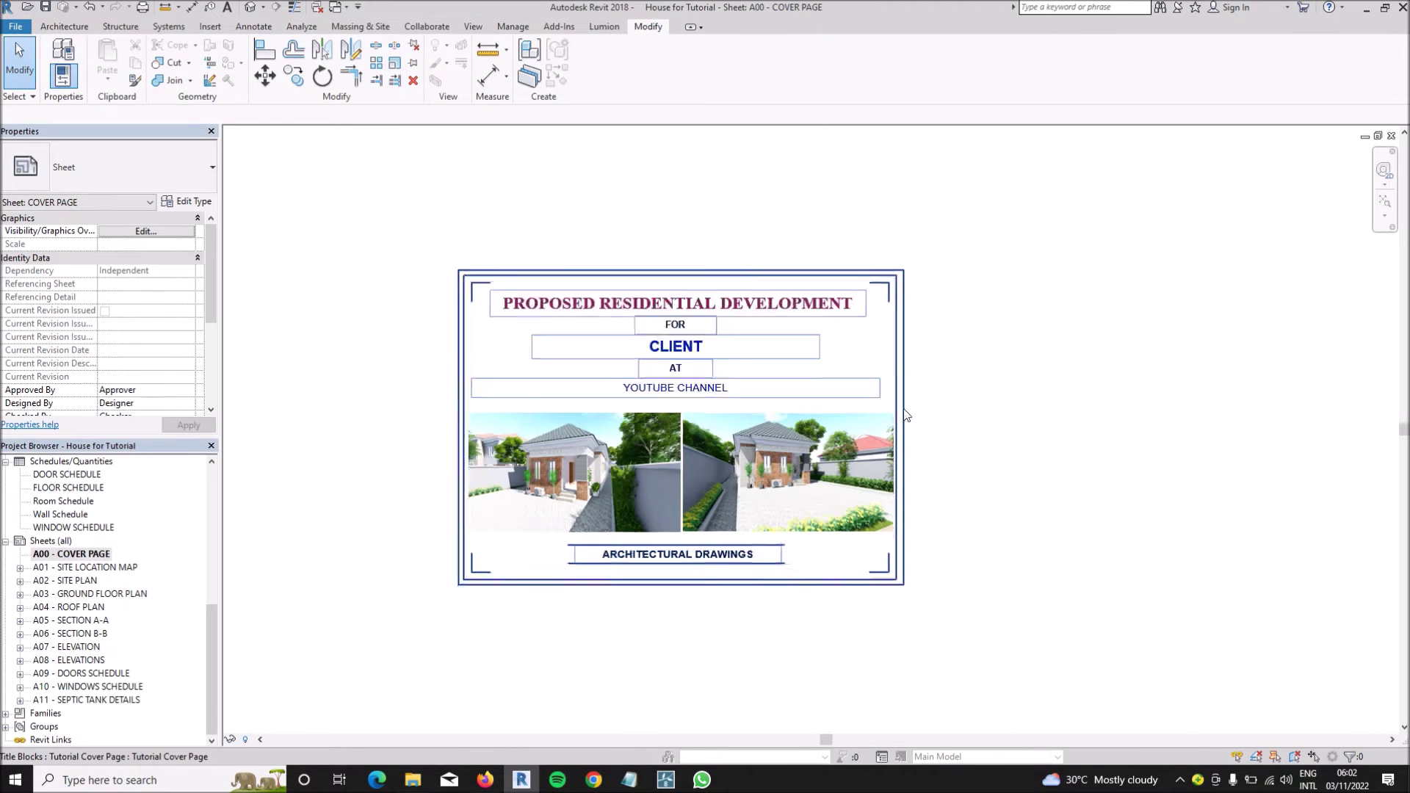
scroll(747, 250, "up", 2)
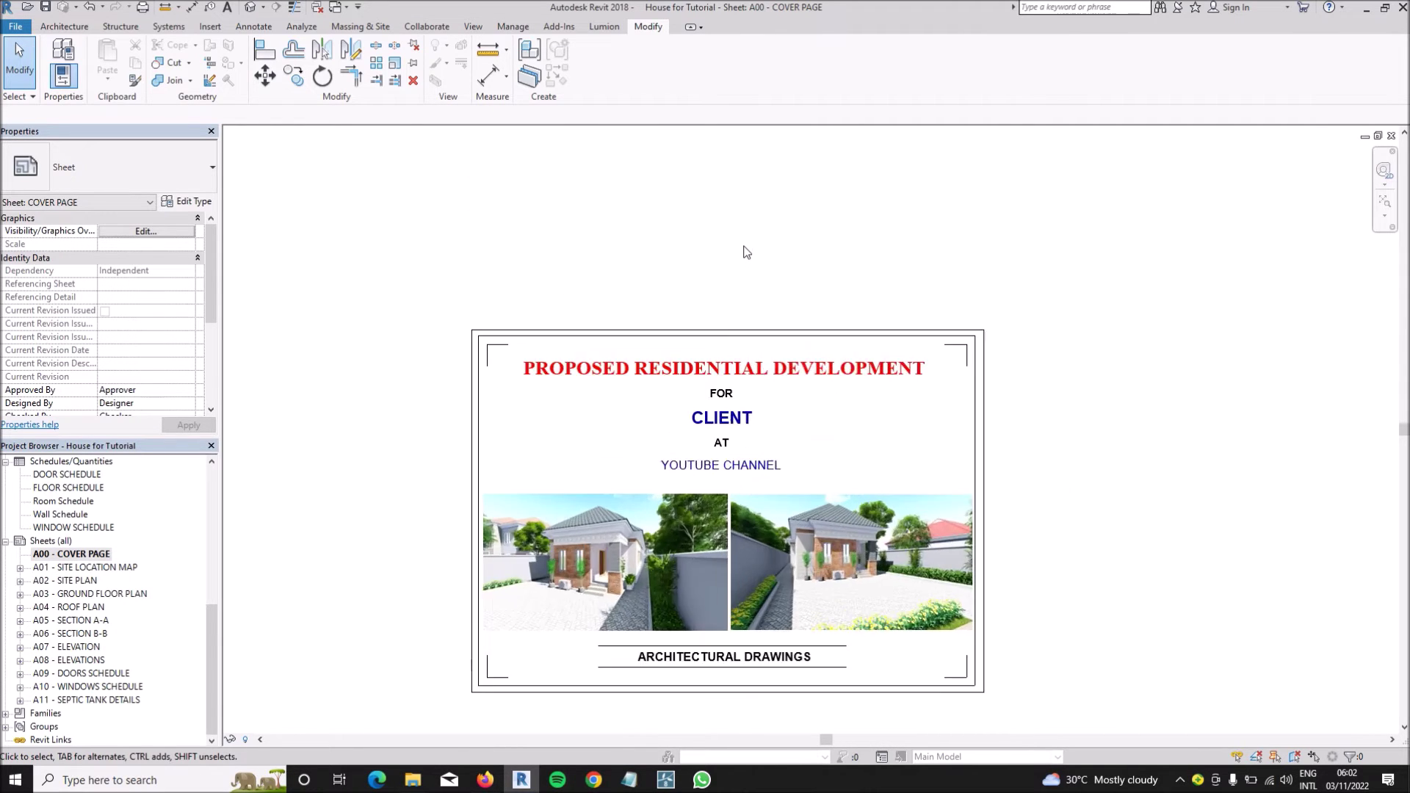
- Start printing the drawings with Microsoft Print to PDF as the printer
left_click(16, 29)
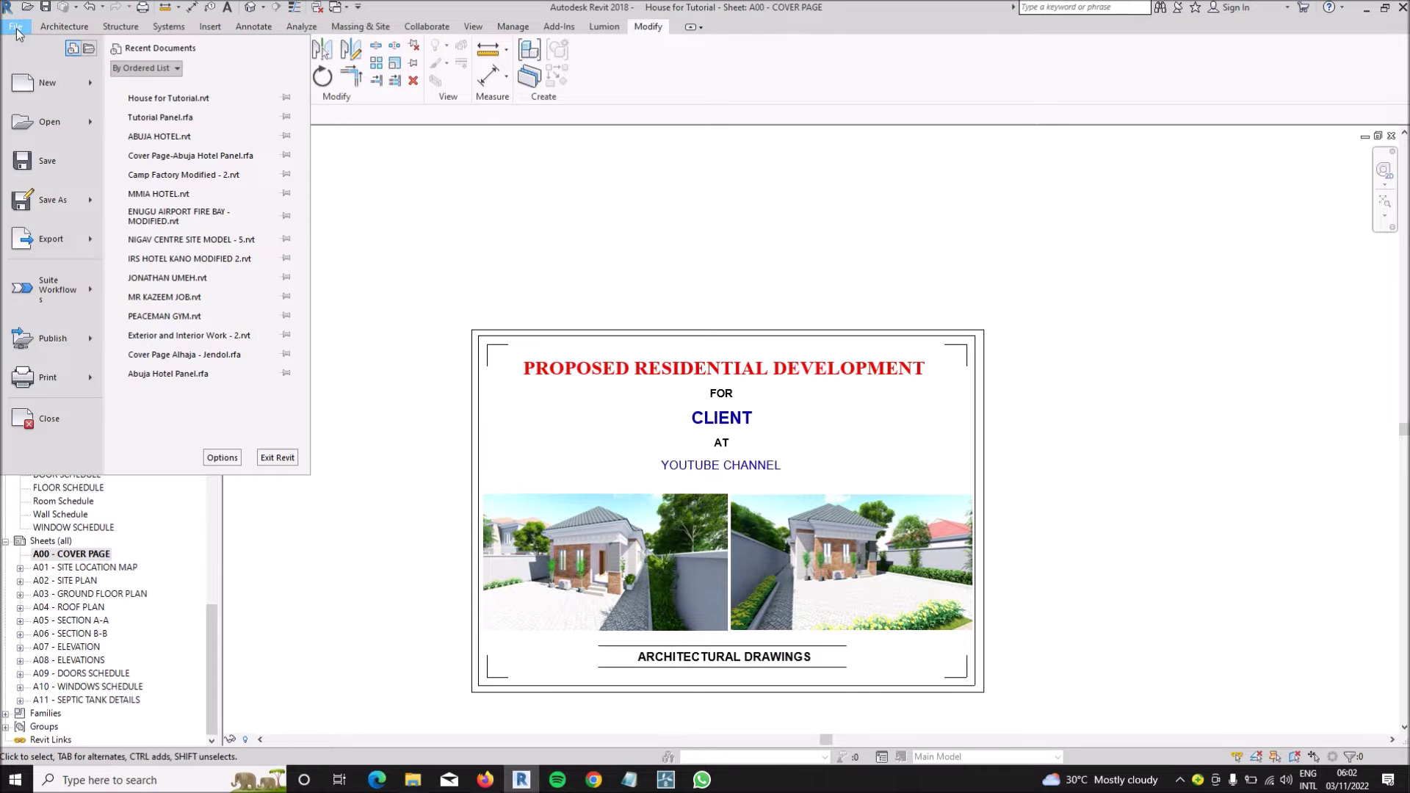
mouse_move(72, 386)
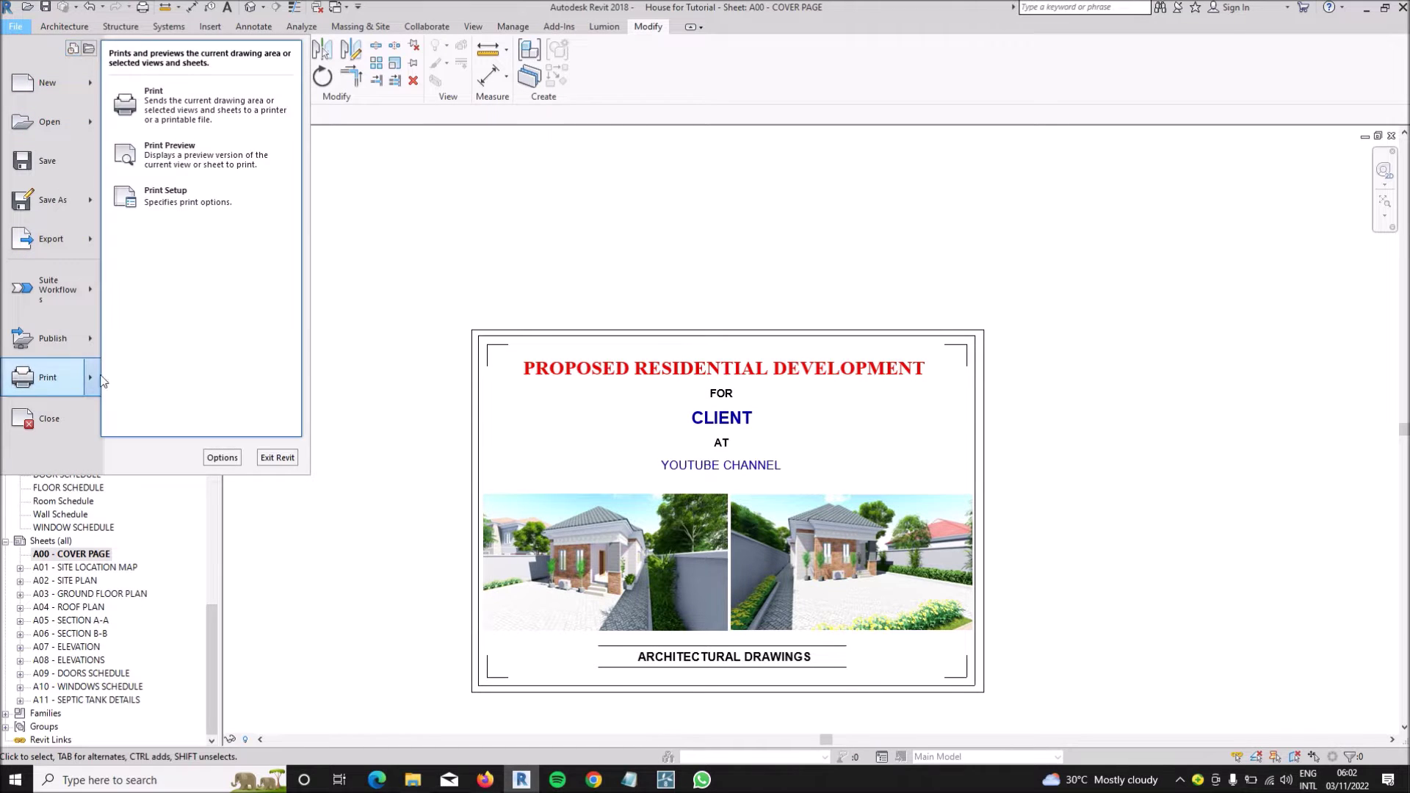
left_click(211, 103)
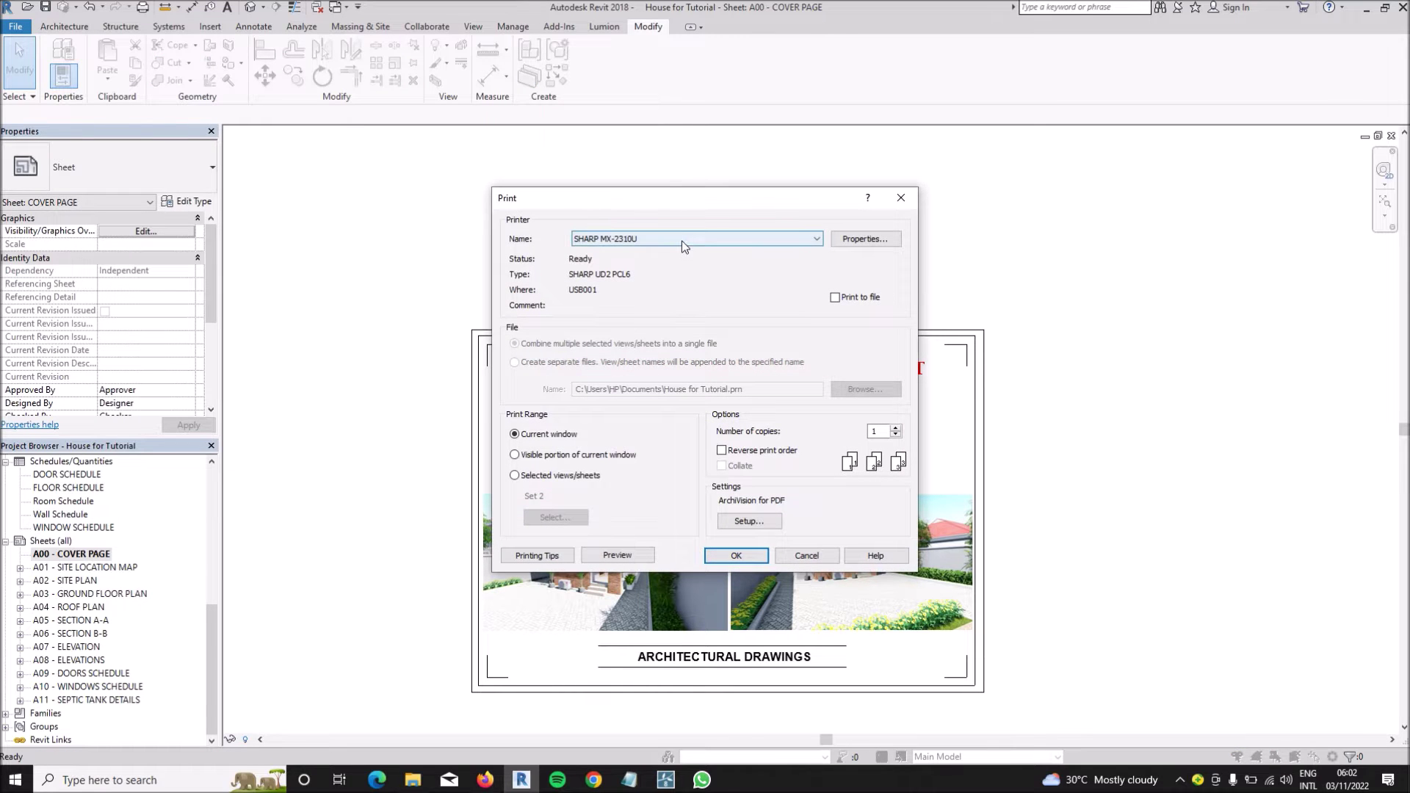
left_click(674, 240)
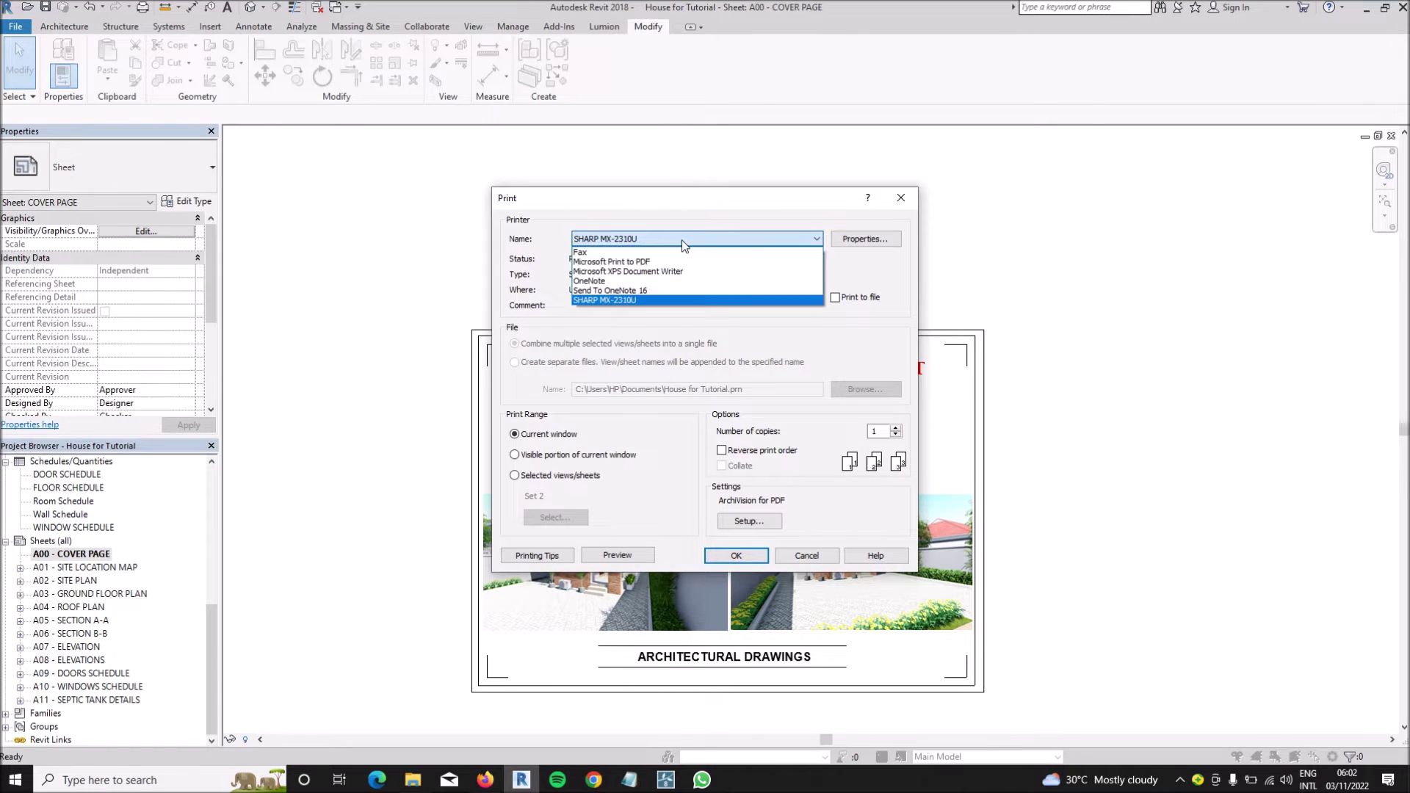
left_click(645, 263)
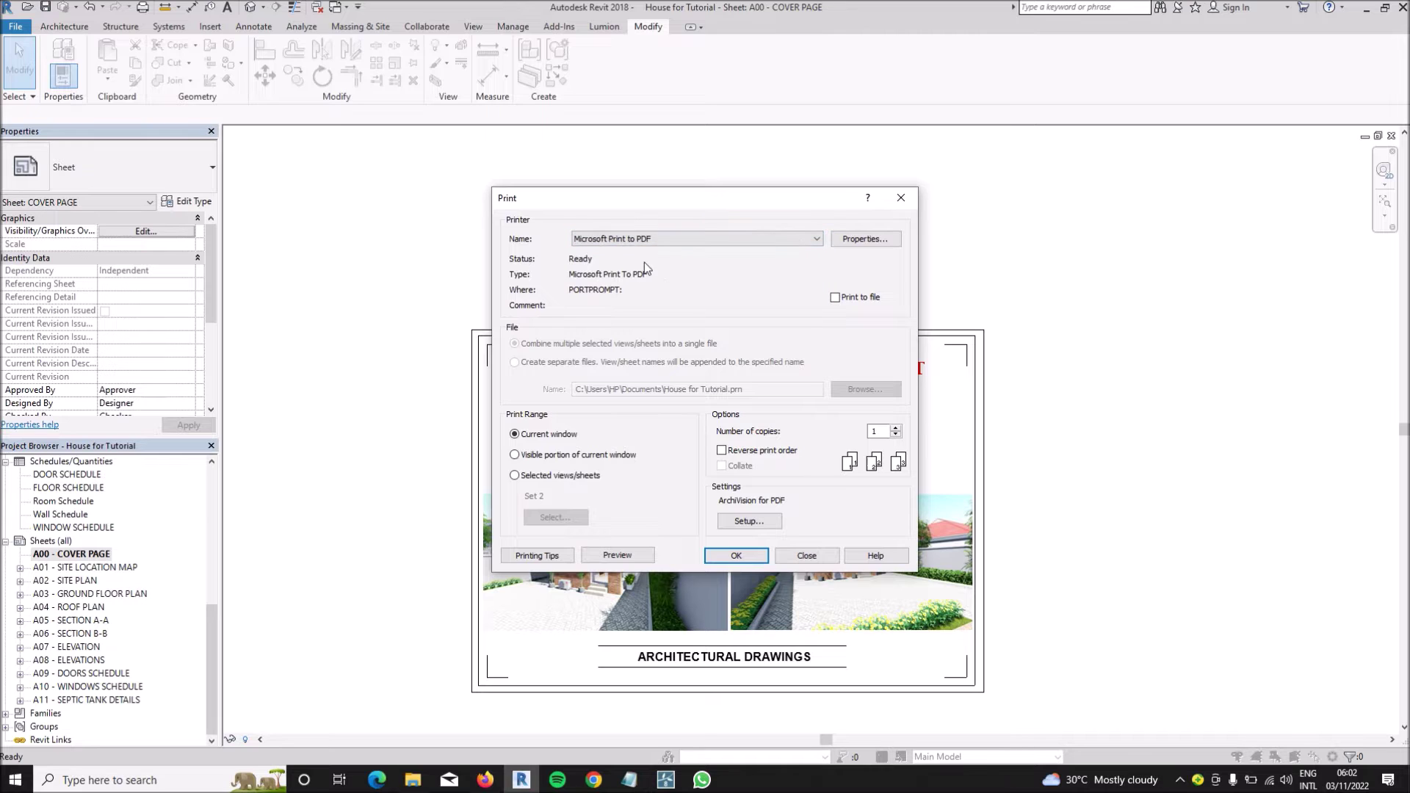
- Set the PDF printer's paper size to A3 in its advanced document settings
left_click(866, 240)
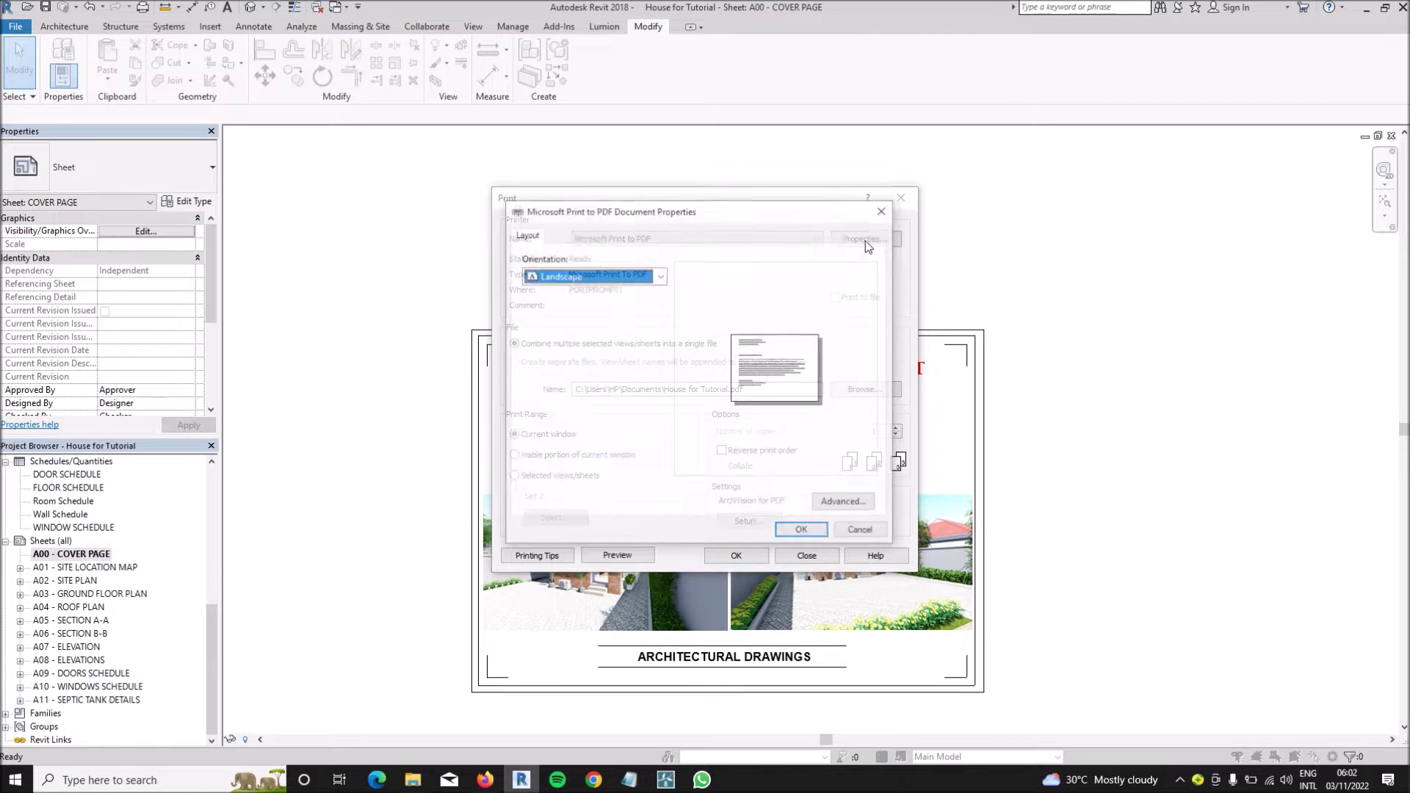
left_click(845, 503)
left_click(659, 262)
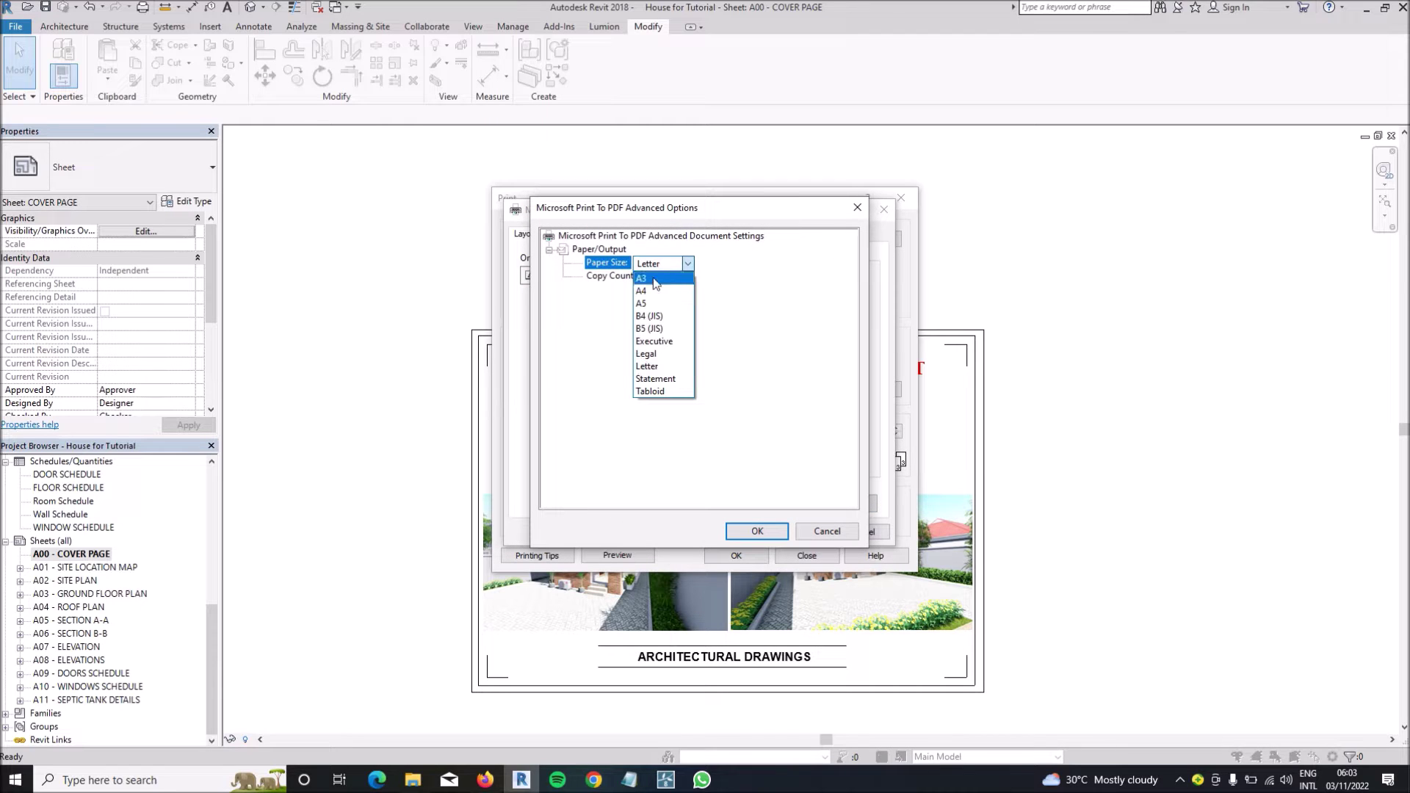
left_click(649, 279)
left_click(673, 263)
left_click(650, 278)
left_click(758, 531)
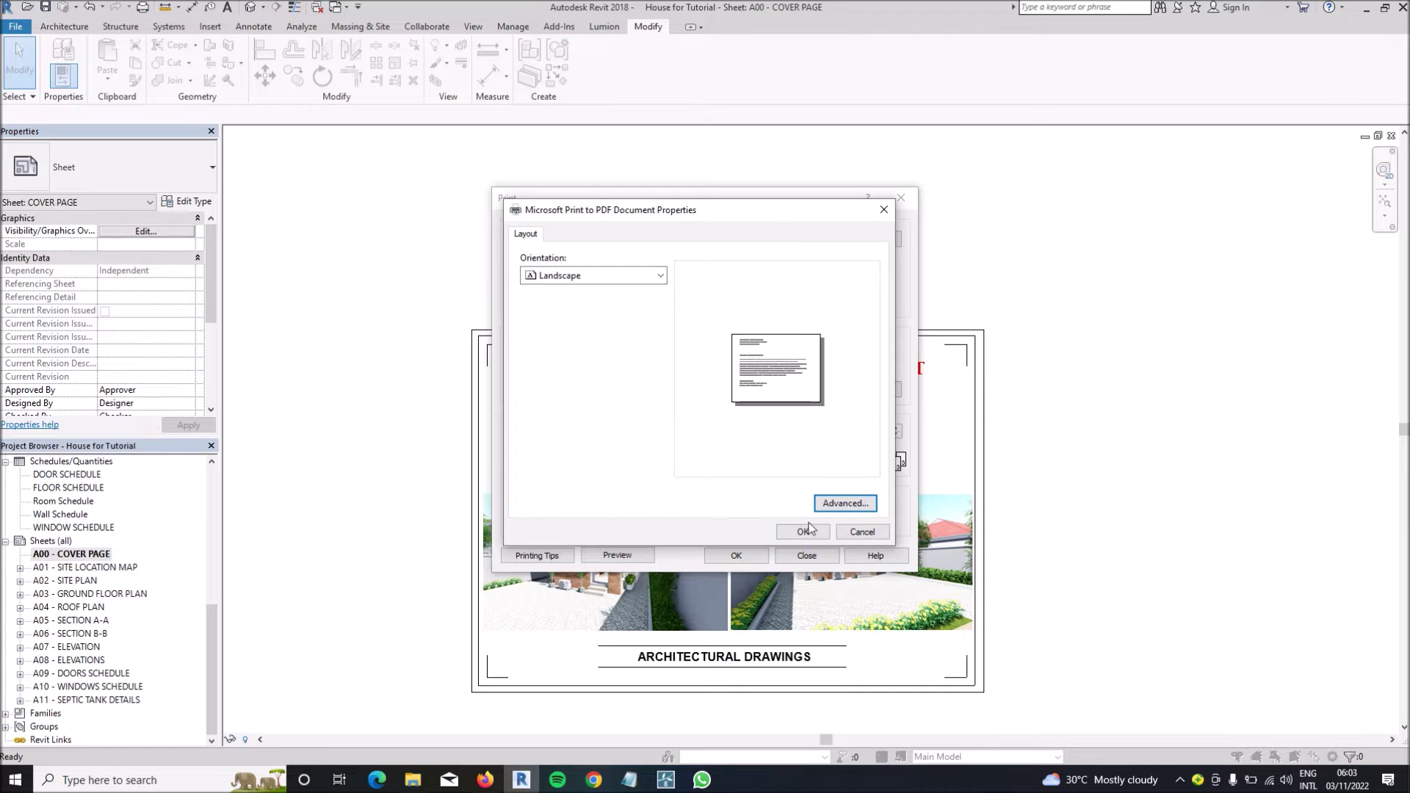
left_click(803, 532)
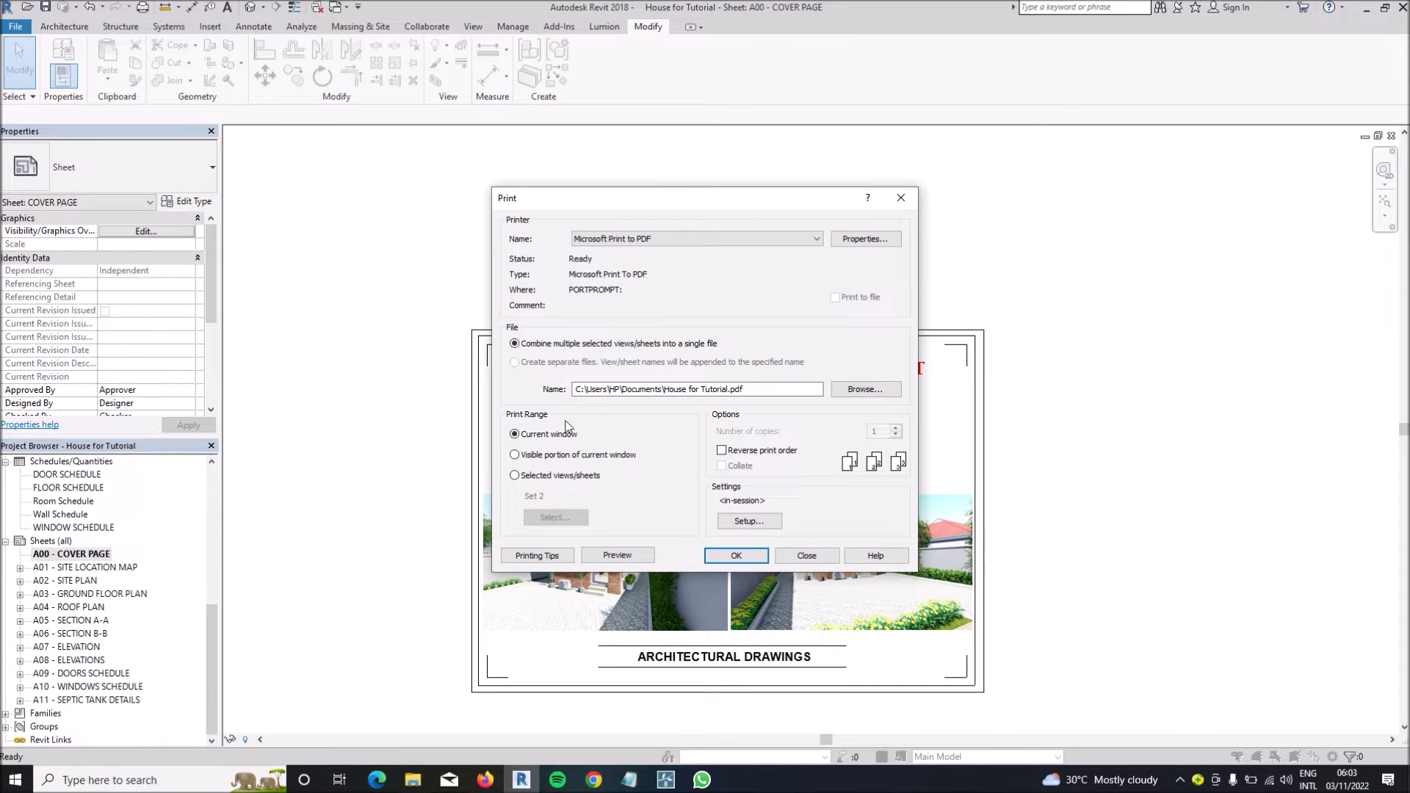
- Set the print range to selected views/sheets, with separate files created for each sheet
left_click(519, 479)
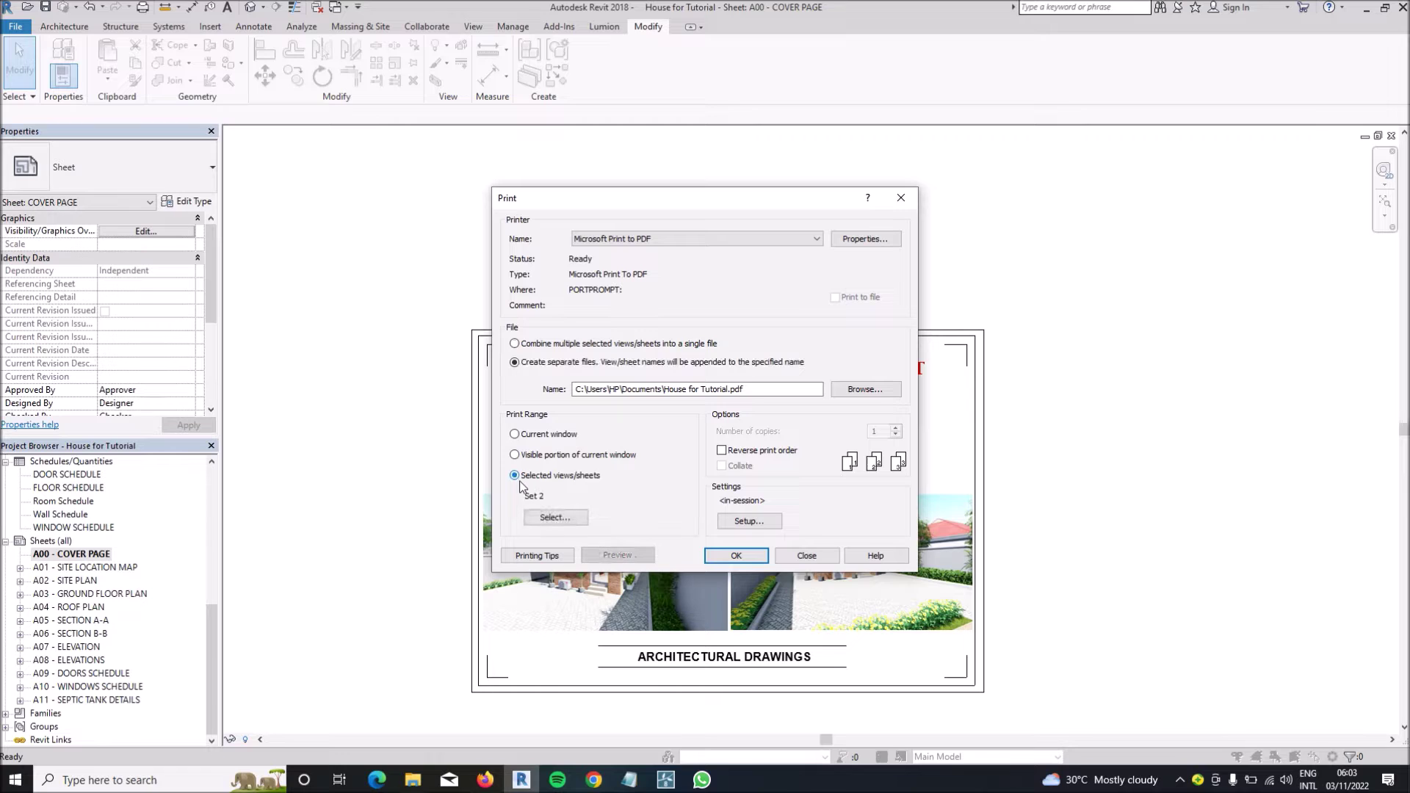
left_click(524, 365)
left_click(554, 518)
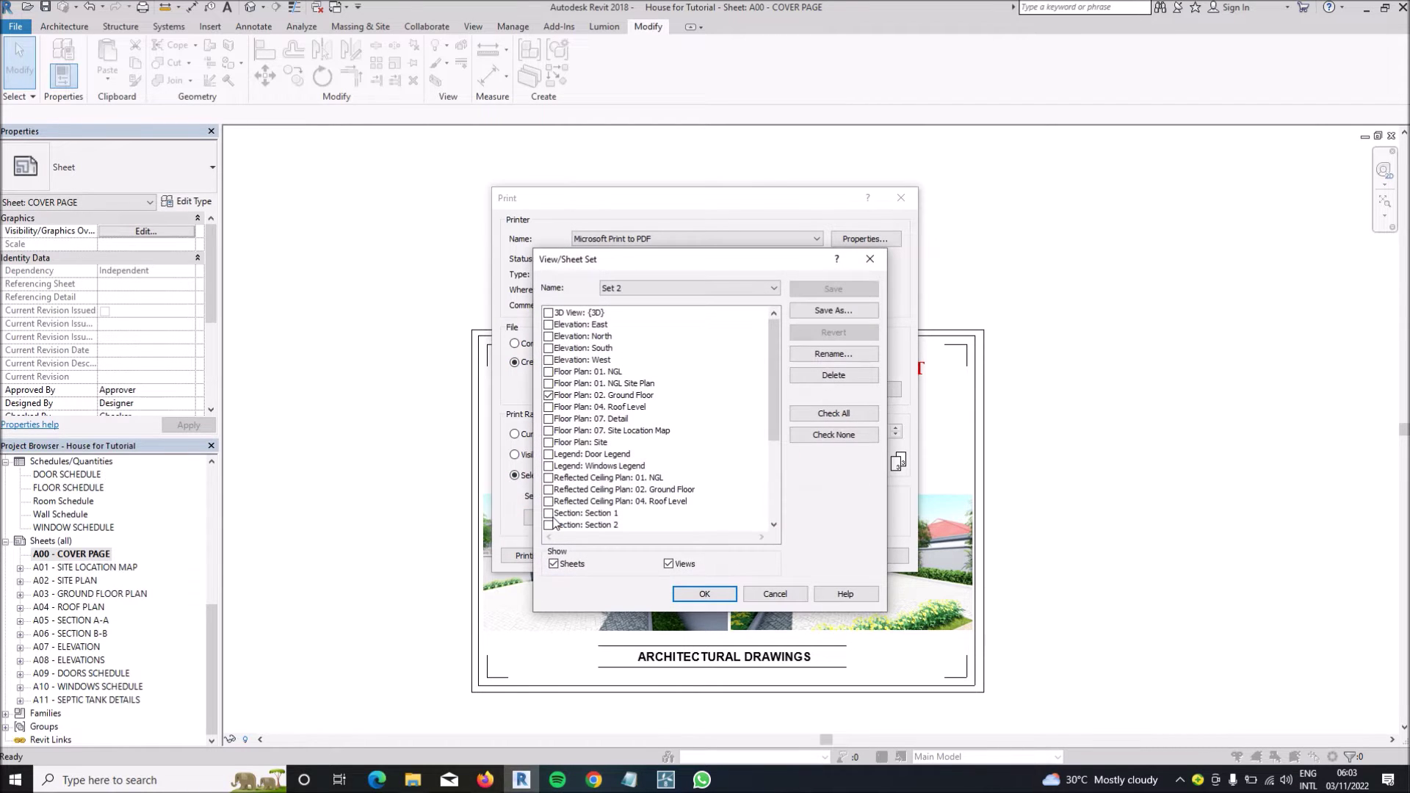
left_click(869, 262)
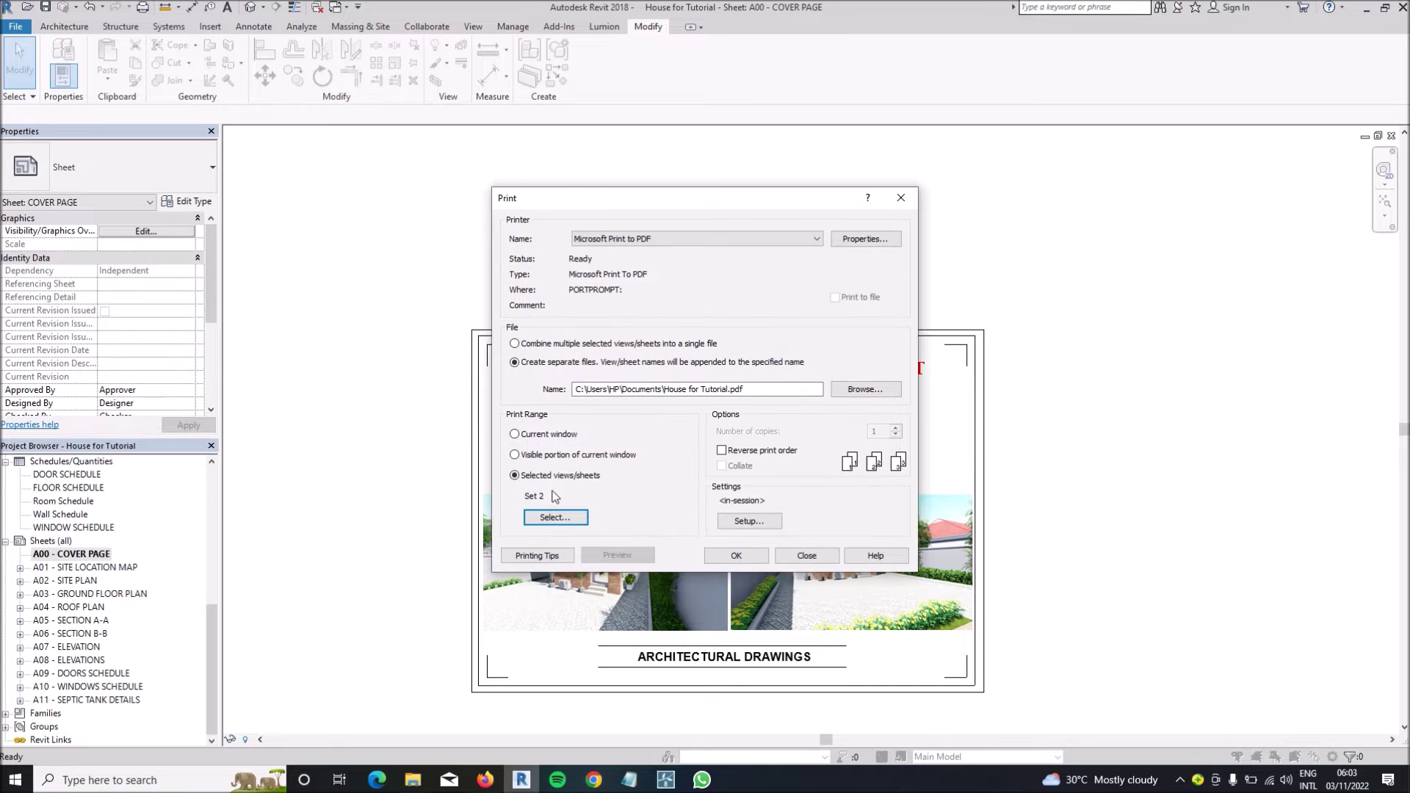
- Delete the saved view/sheet sets Set 2 and Set 1, and uncheck every view and sheet
left_click(563, 518)
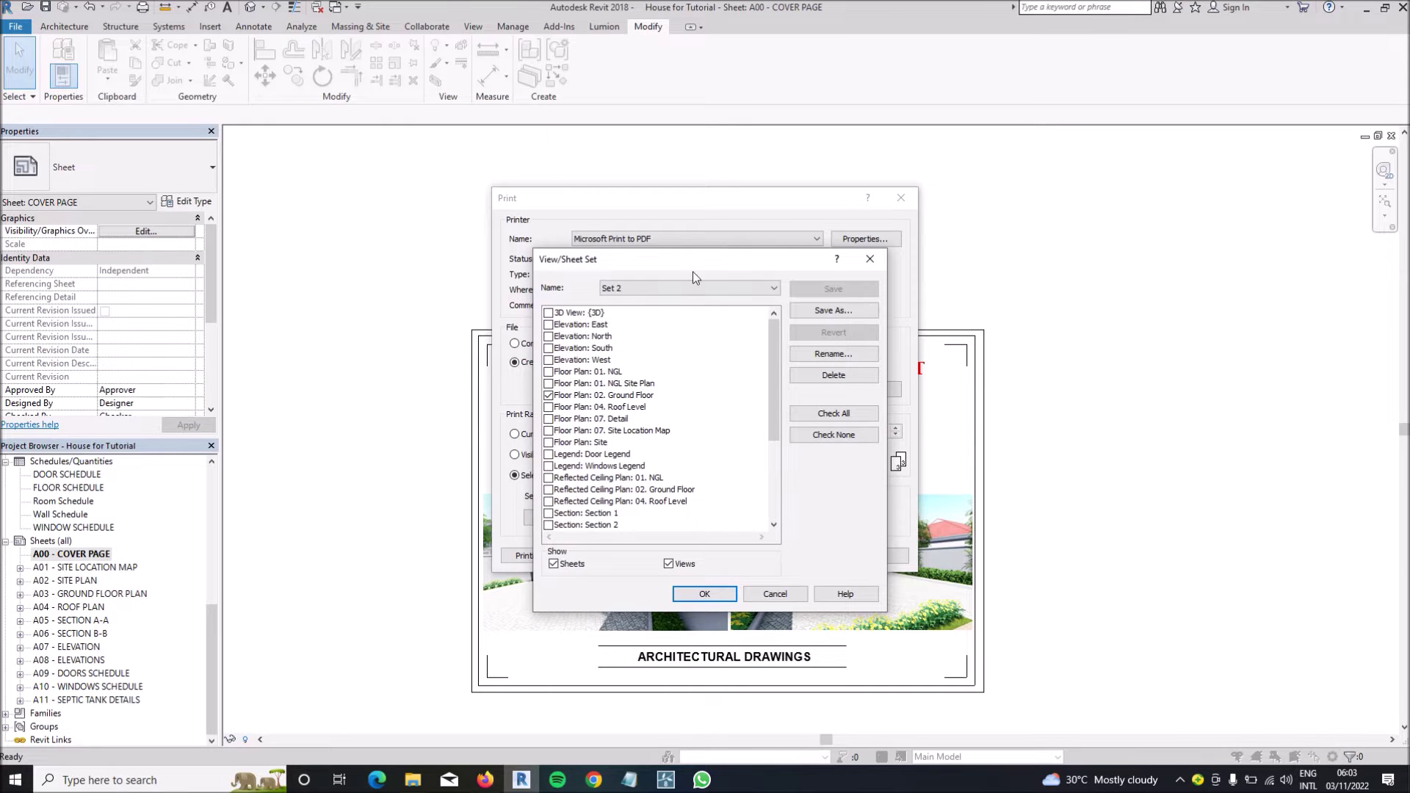
left_click(696, 292)
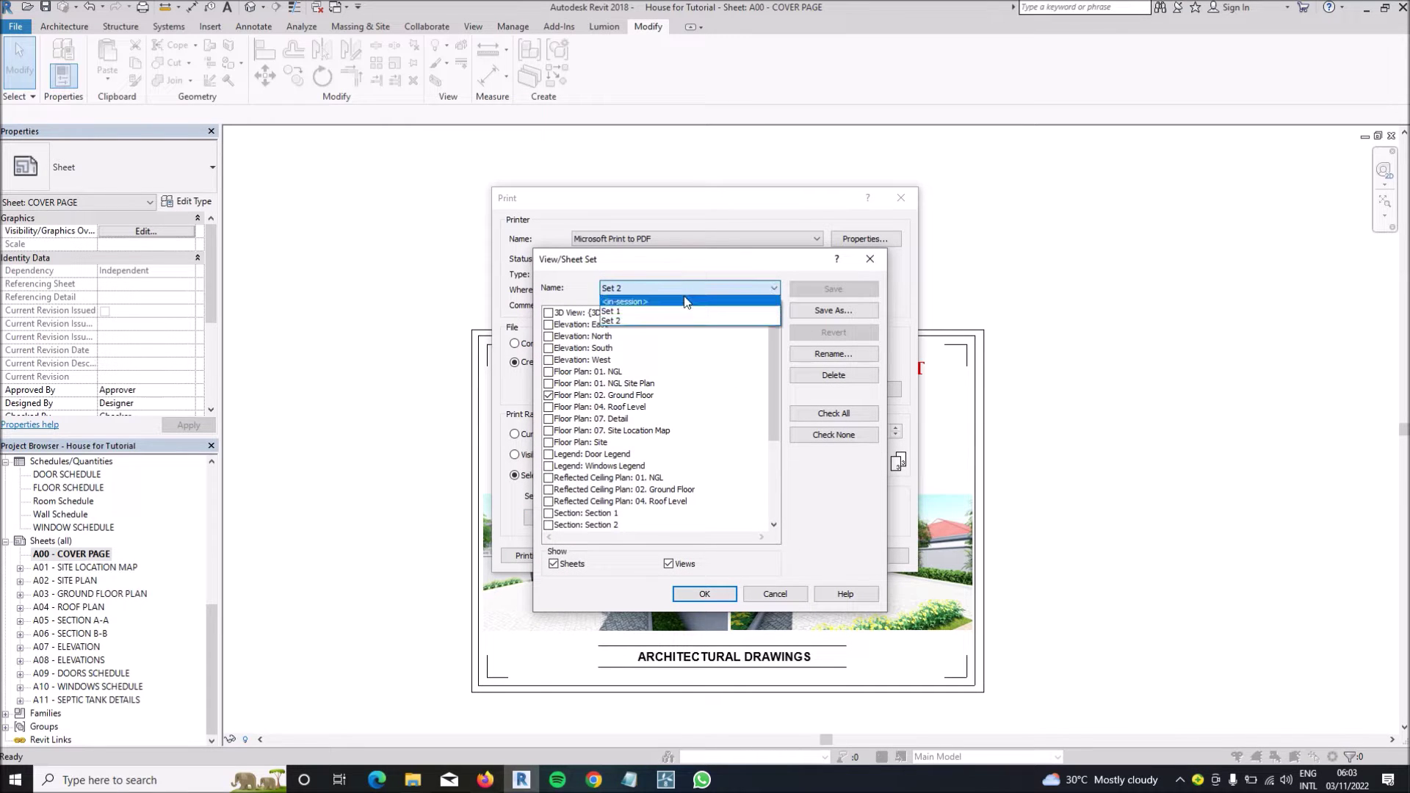
left_click(649, 311)
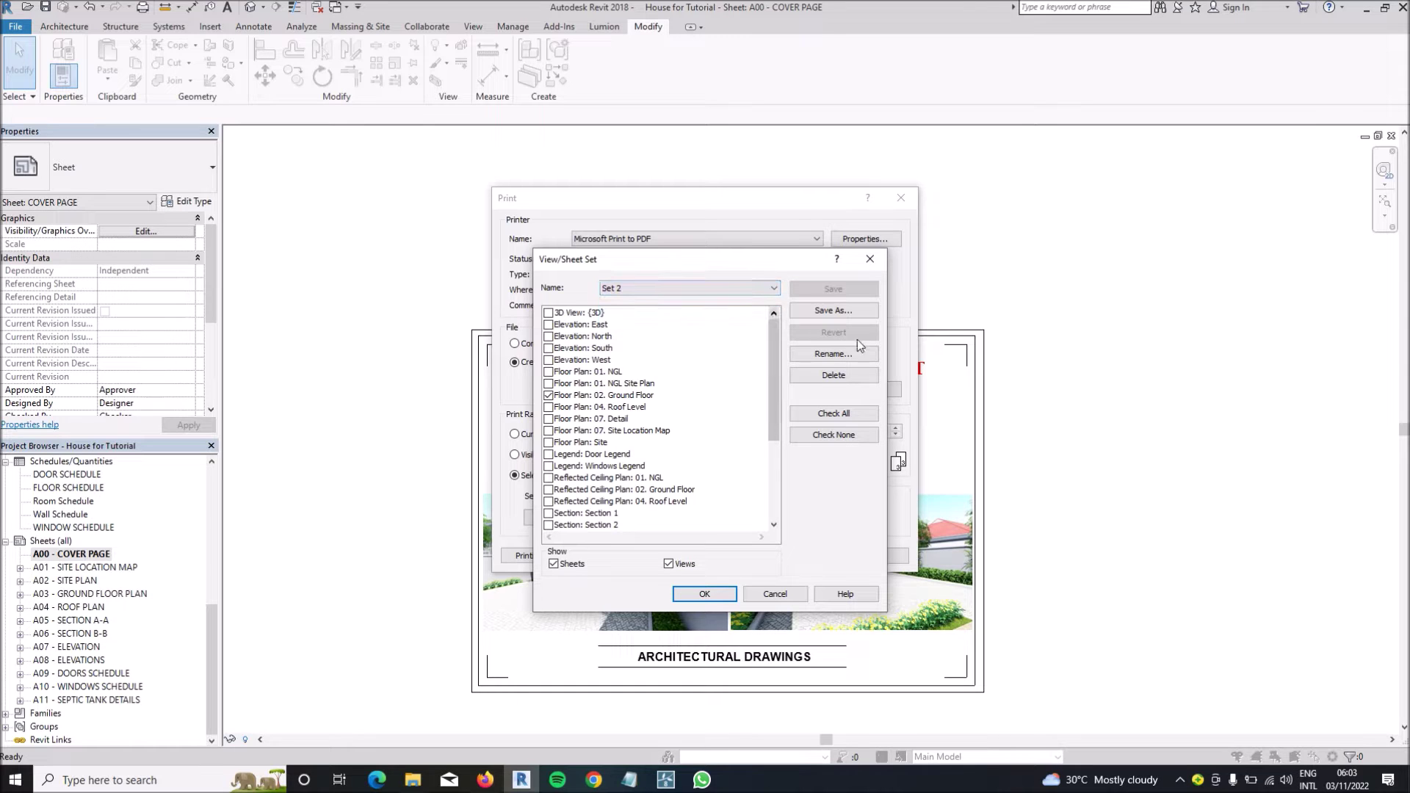
left_click(833, 375)
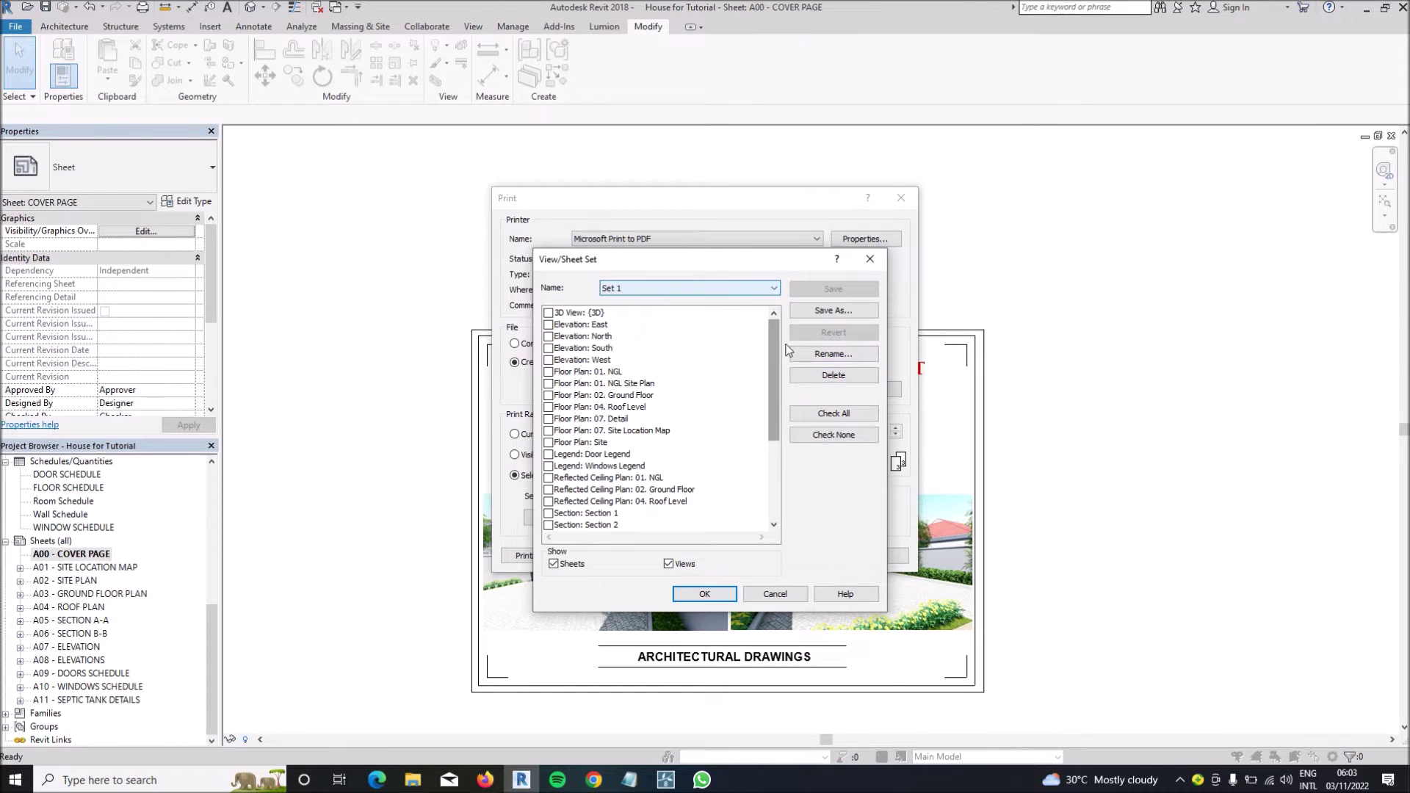
left_click(797, 378)
left_click(827, 434)
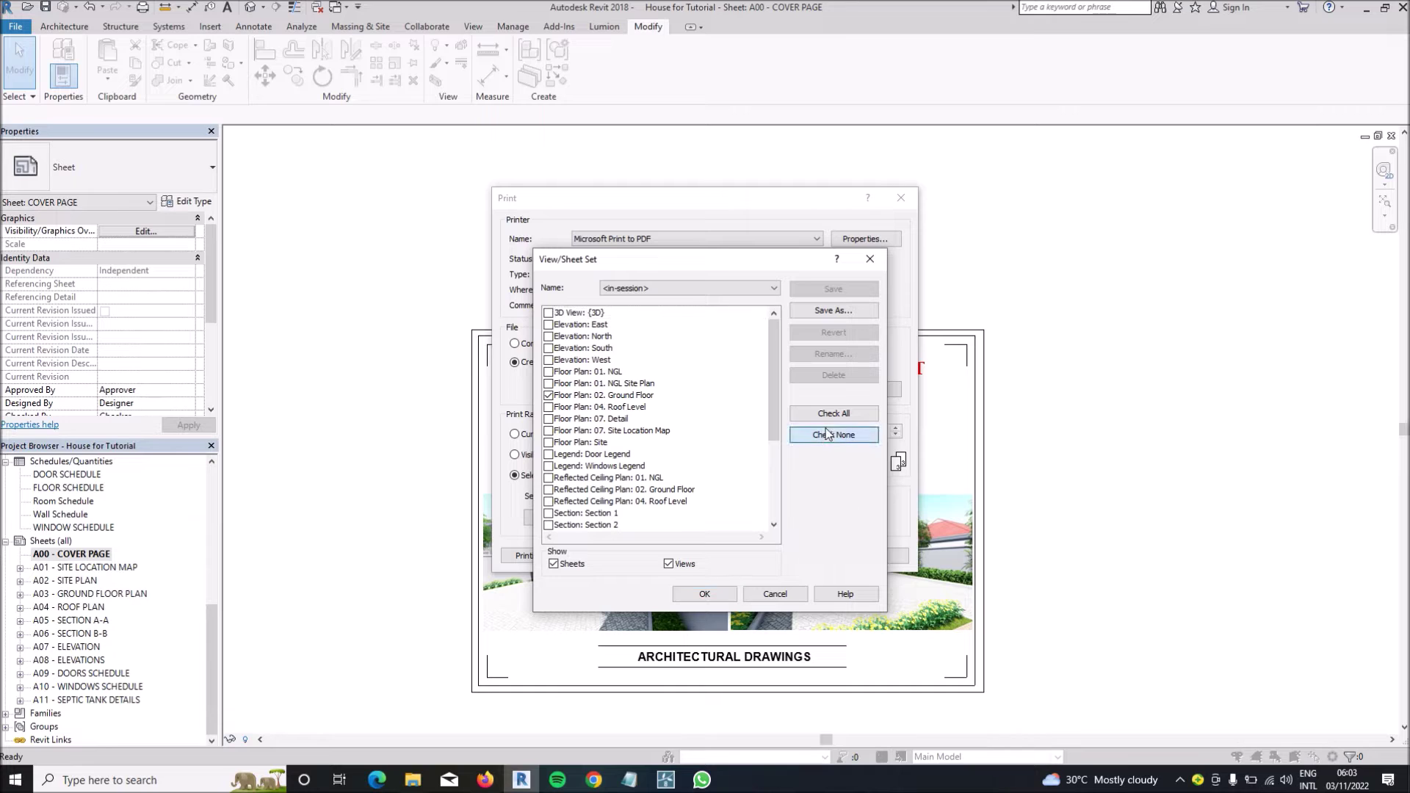
left_click(681, 291)
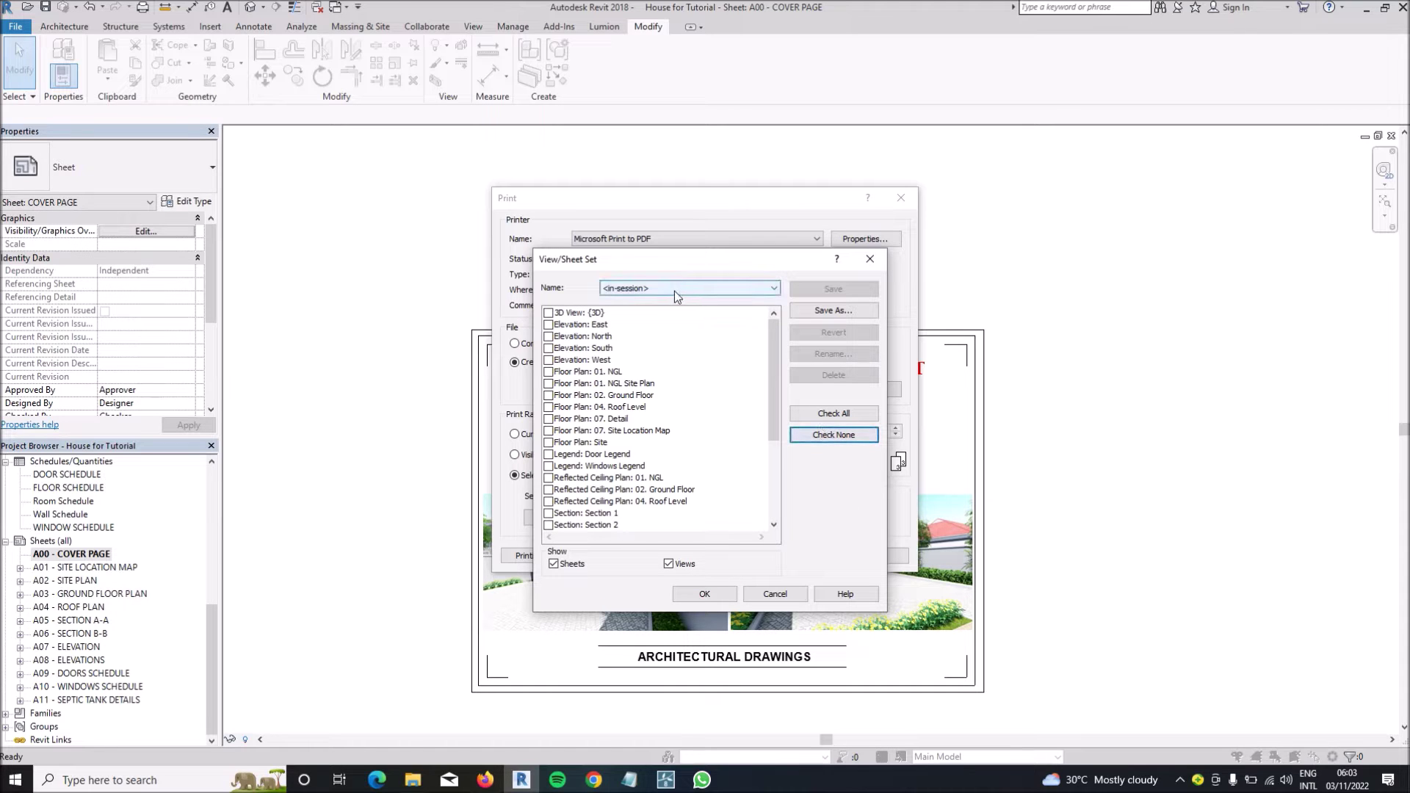
- Hide the views from the print selection list and check all sheets from A00 to A11
scroll(669, 474, "down", 5)
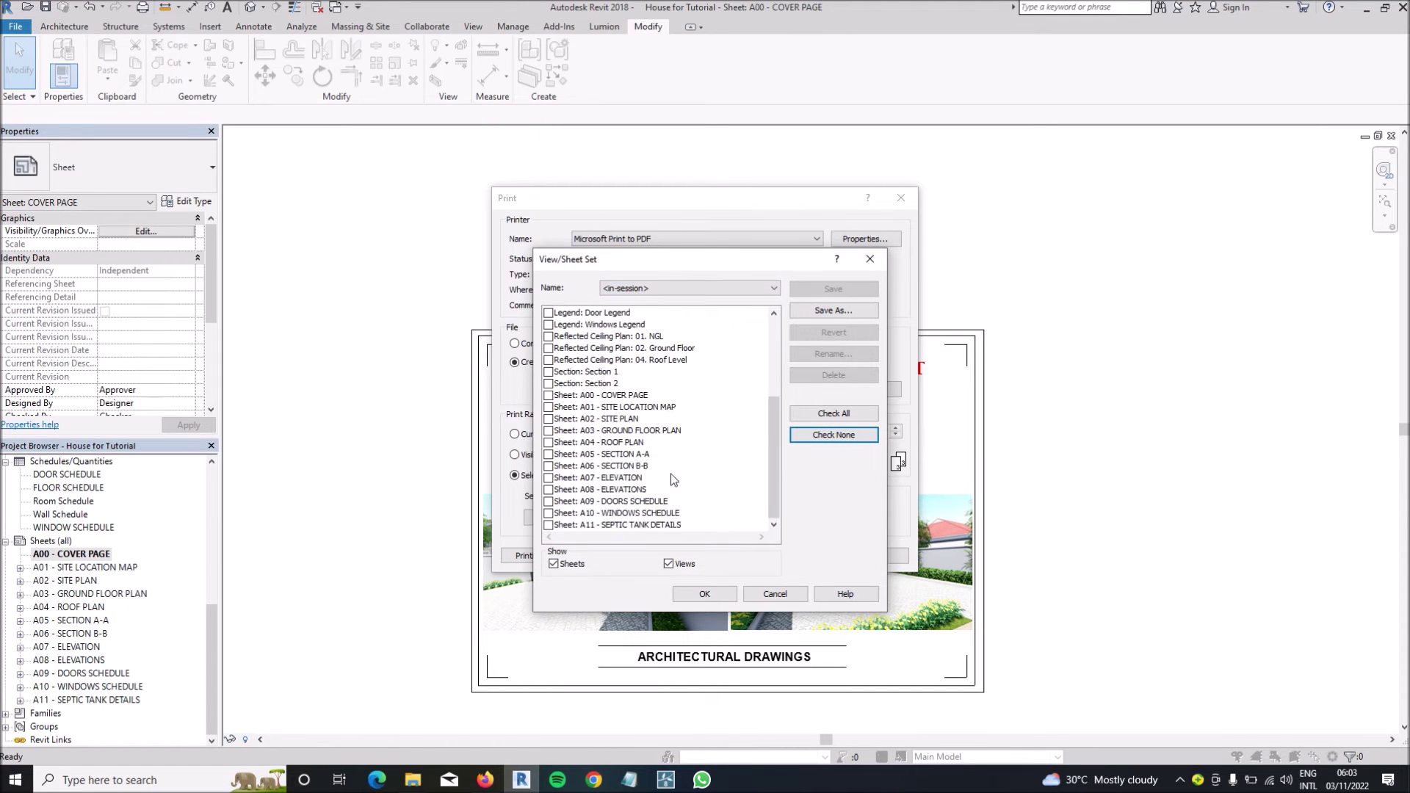
scroll(672, 474, "up", 2)
scroll(671, 474, "up", 3)
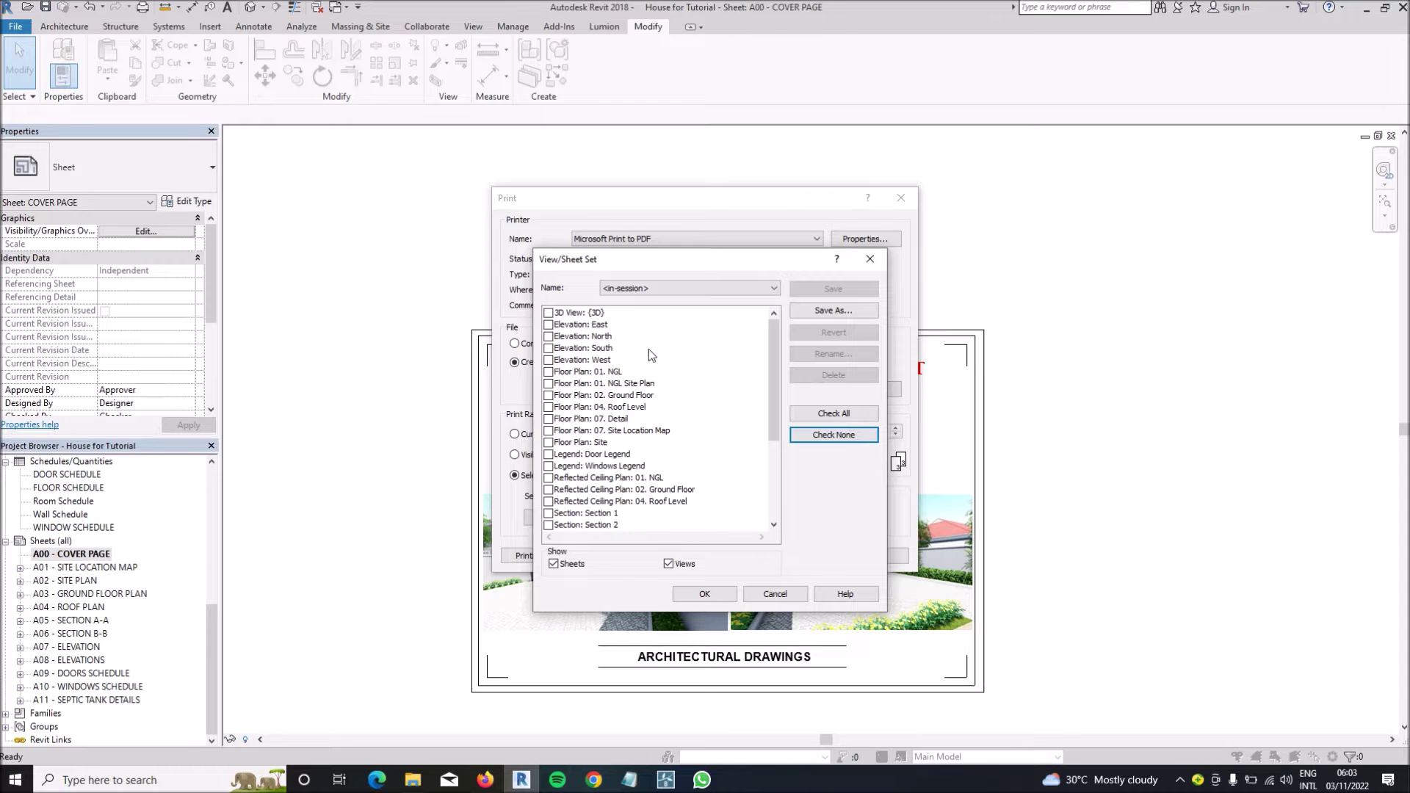
left_click(653, 290)
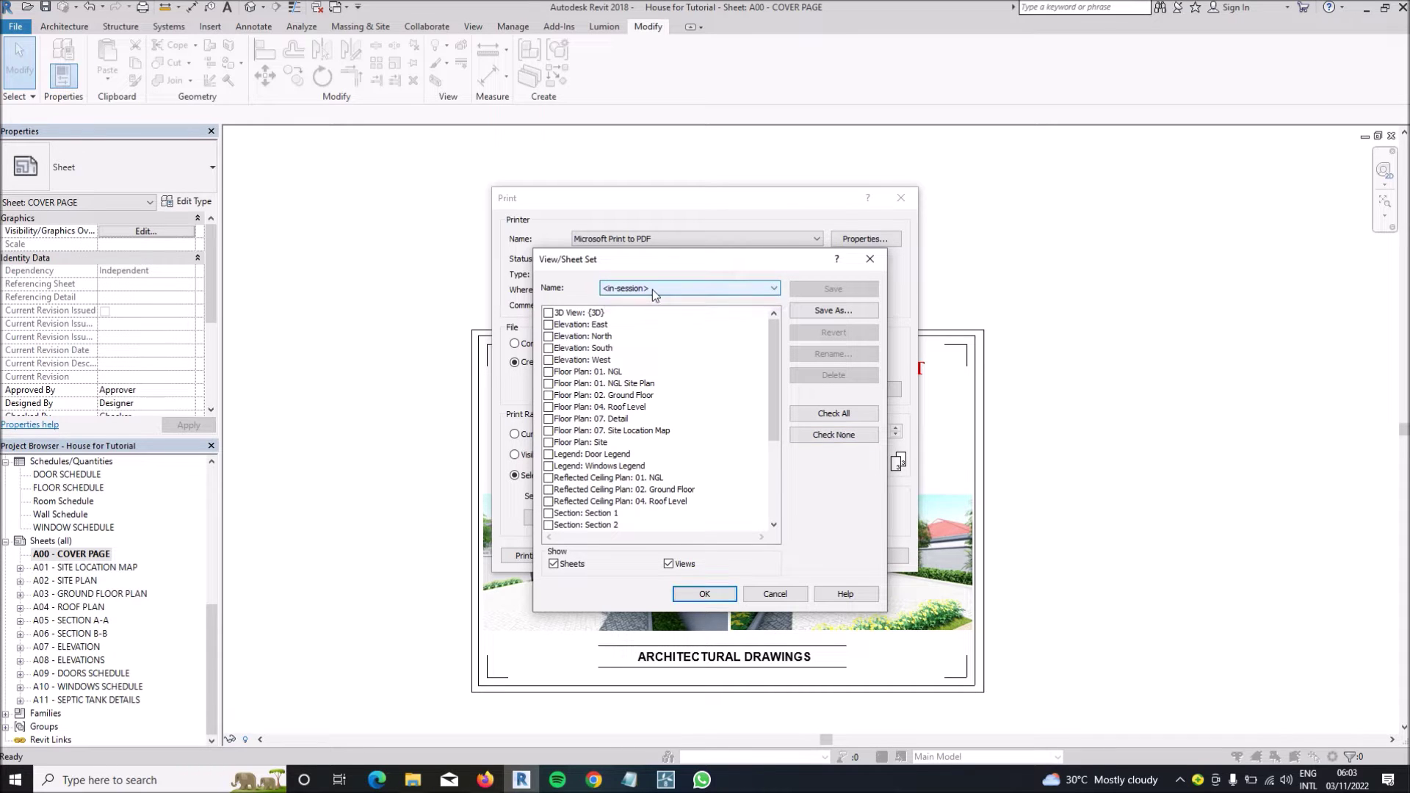
scroll(658, 381, "down", 4)
left_click(668, 564)
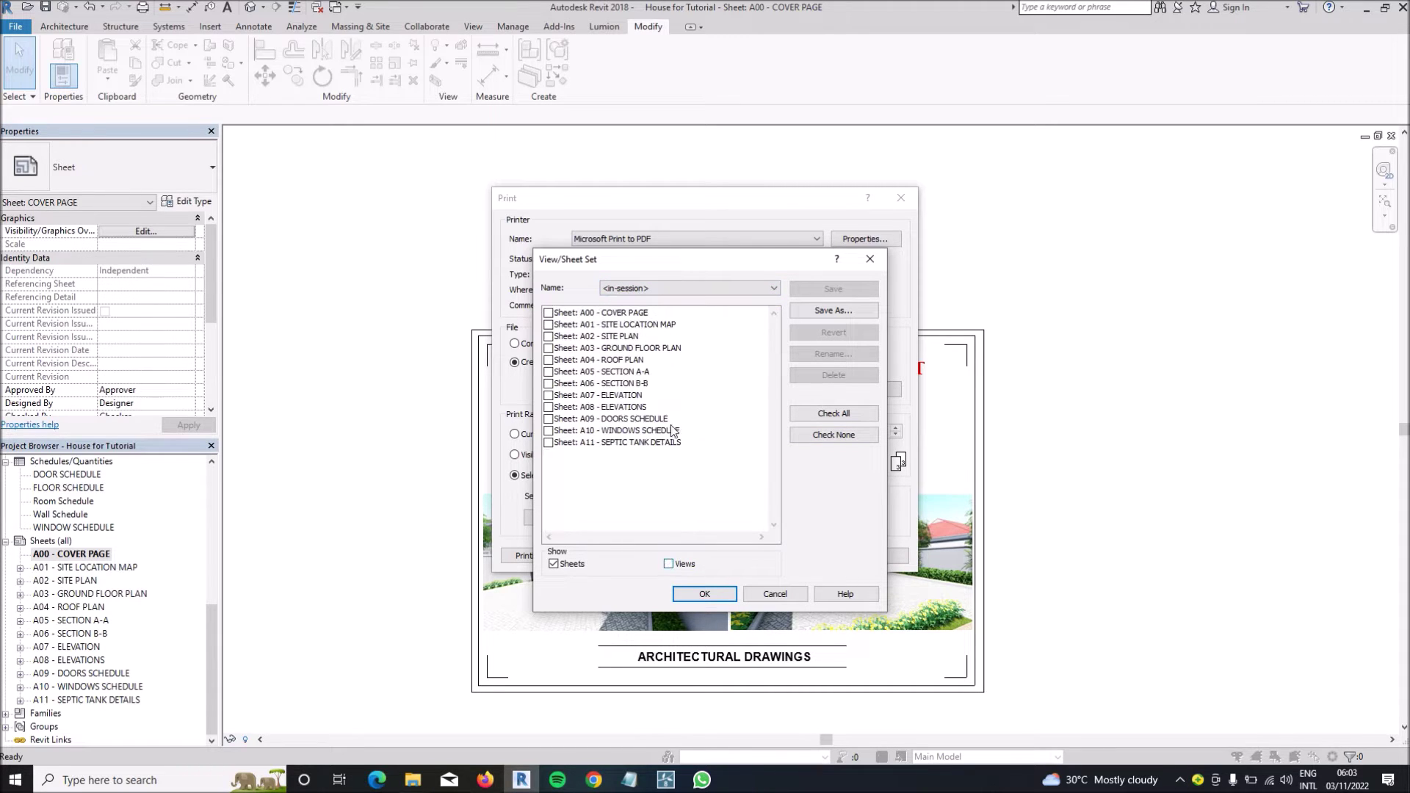
left_click_drag(726, 313, 567, 453)
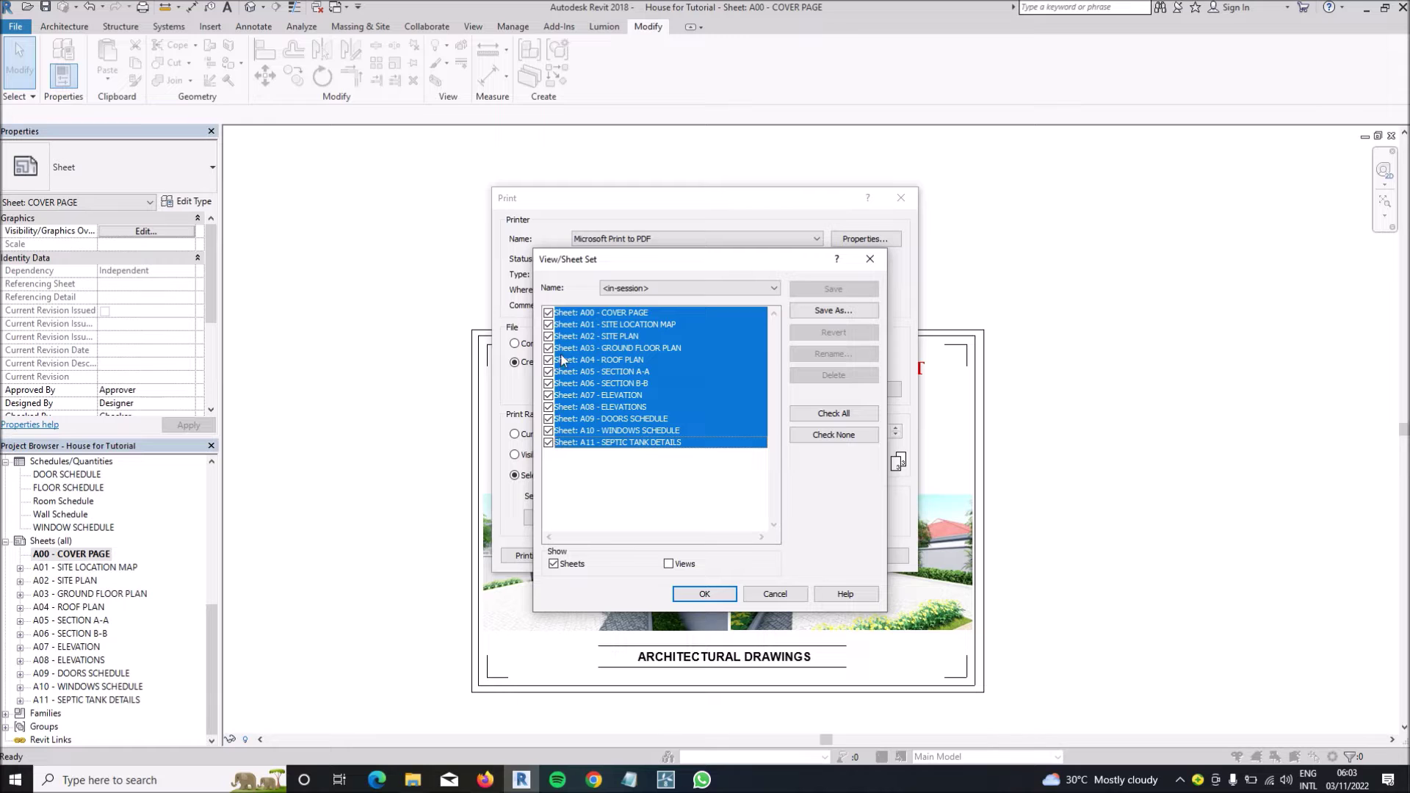
left_click(592, 372)
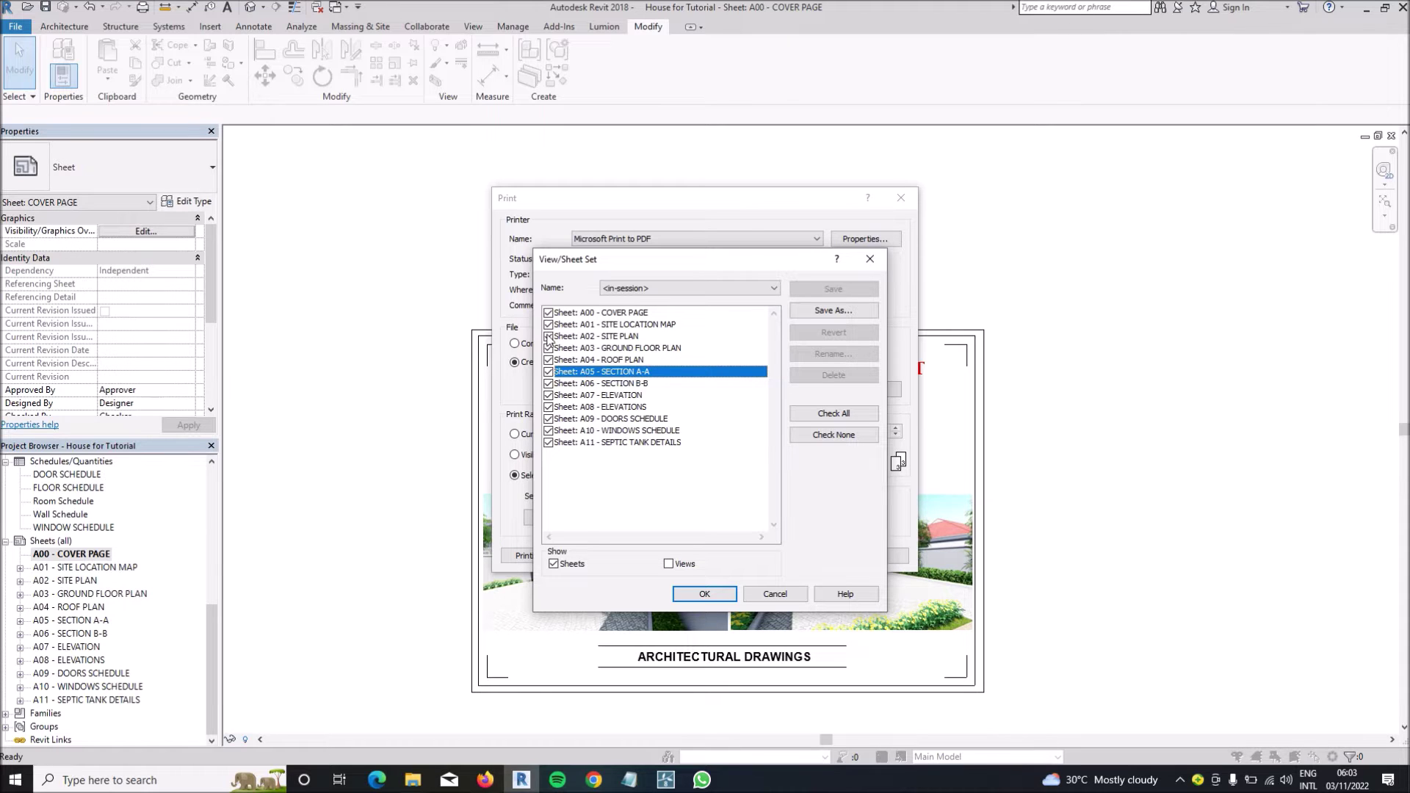
- Save the sheet selection as Set 1 and choose to combine the selected sheets into a single file
left_click(827, 312)
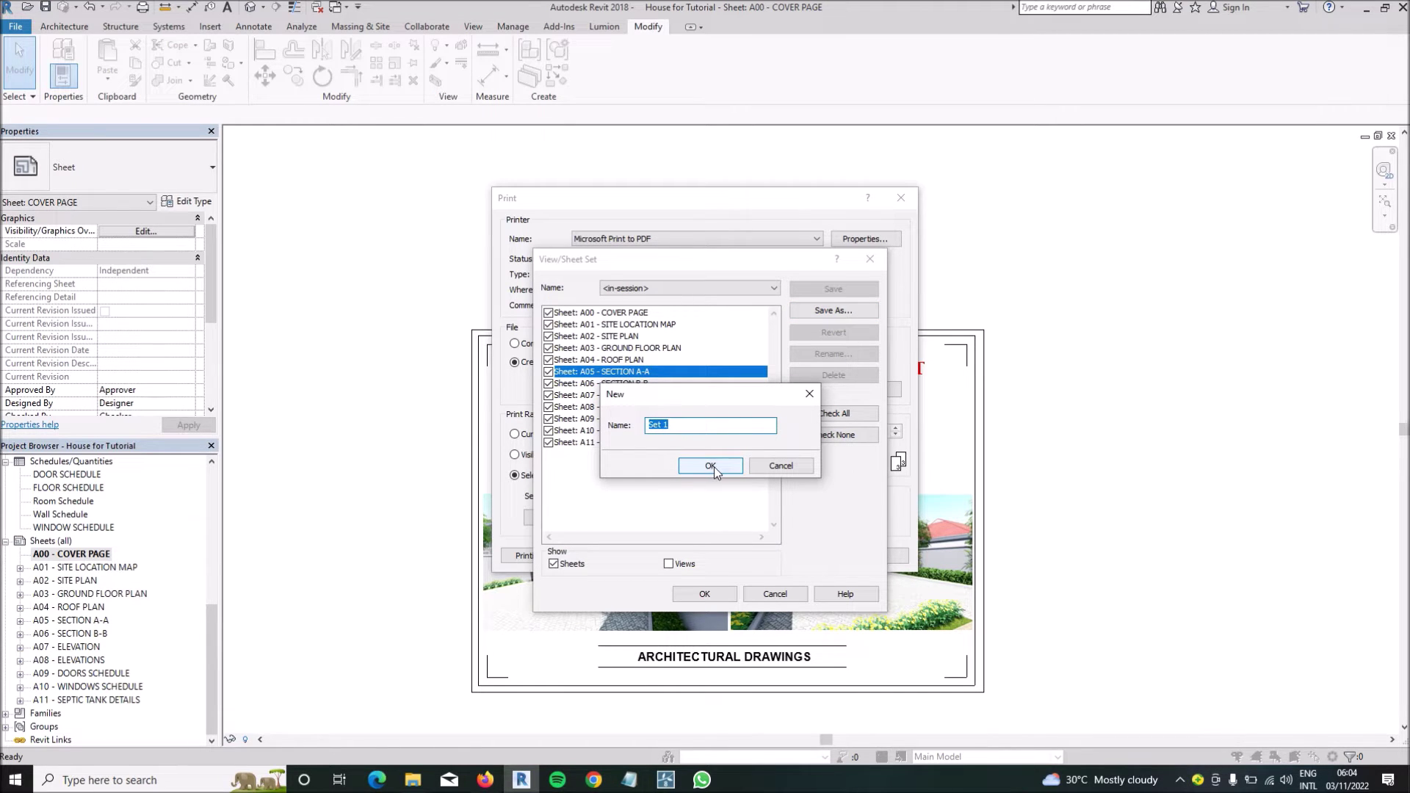
left_click(714, 466)
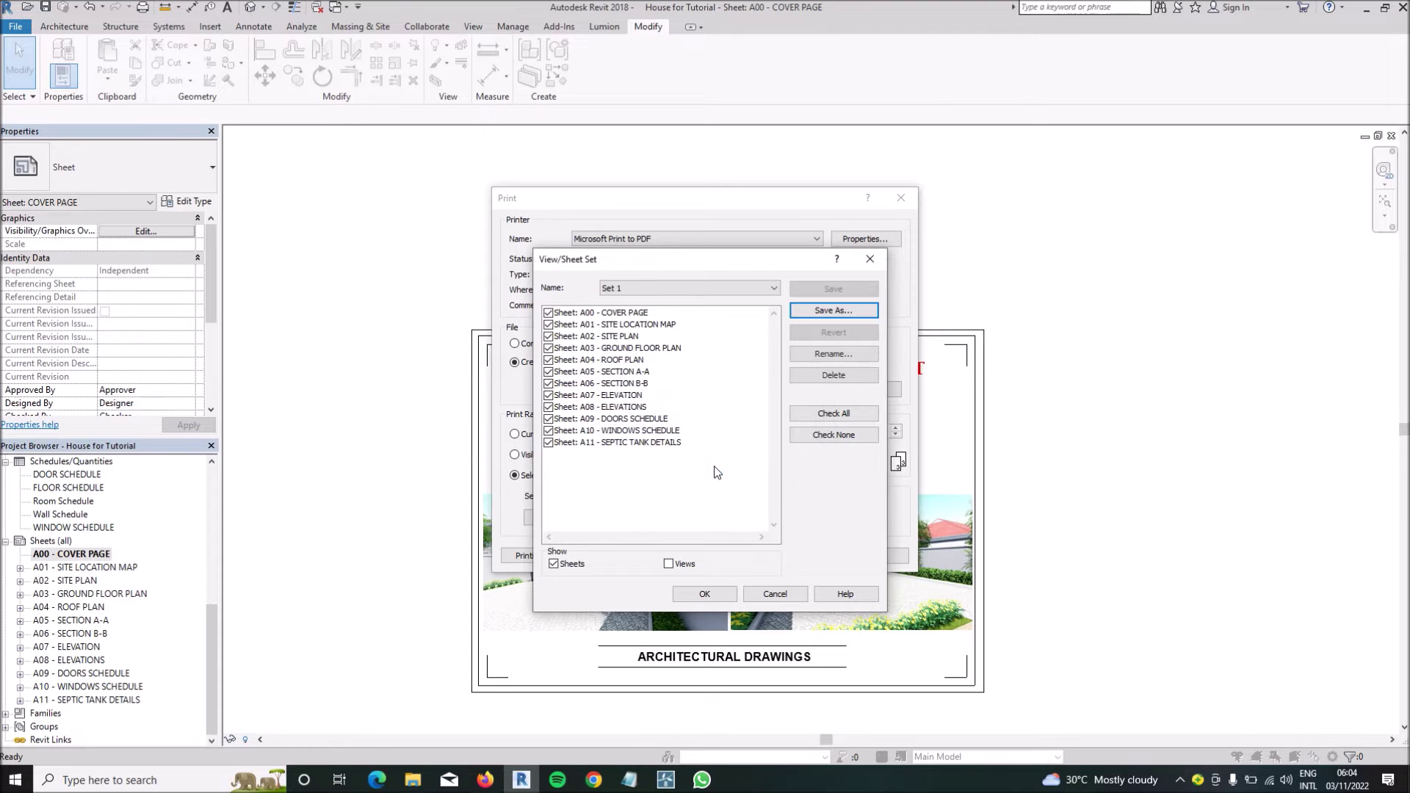
left_click(704, 595)
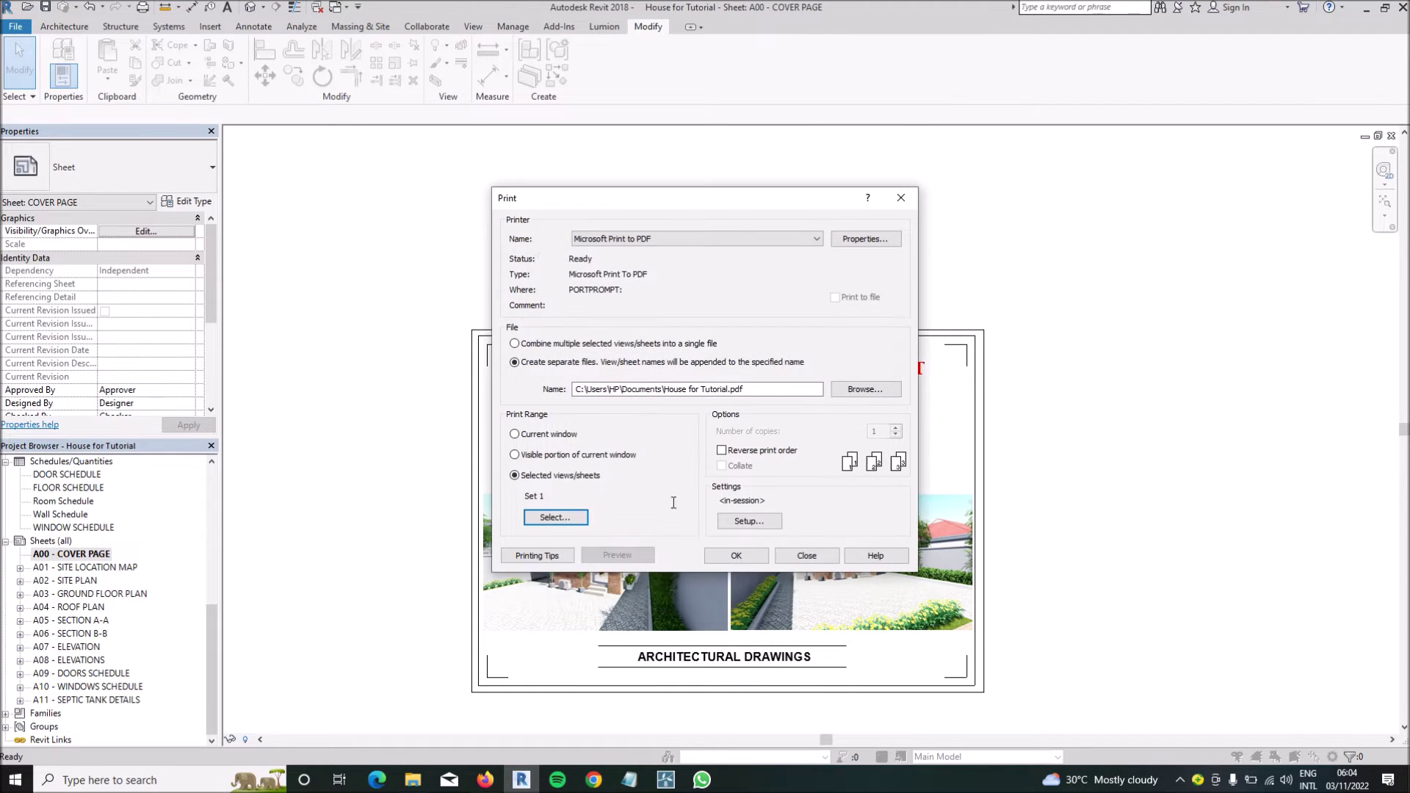
left_click(529, 346)
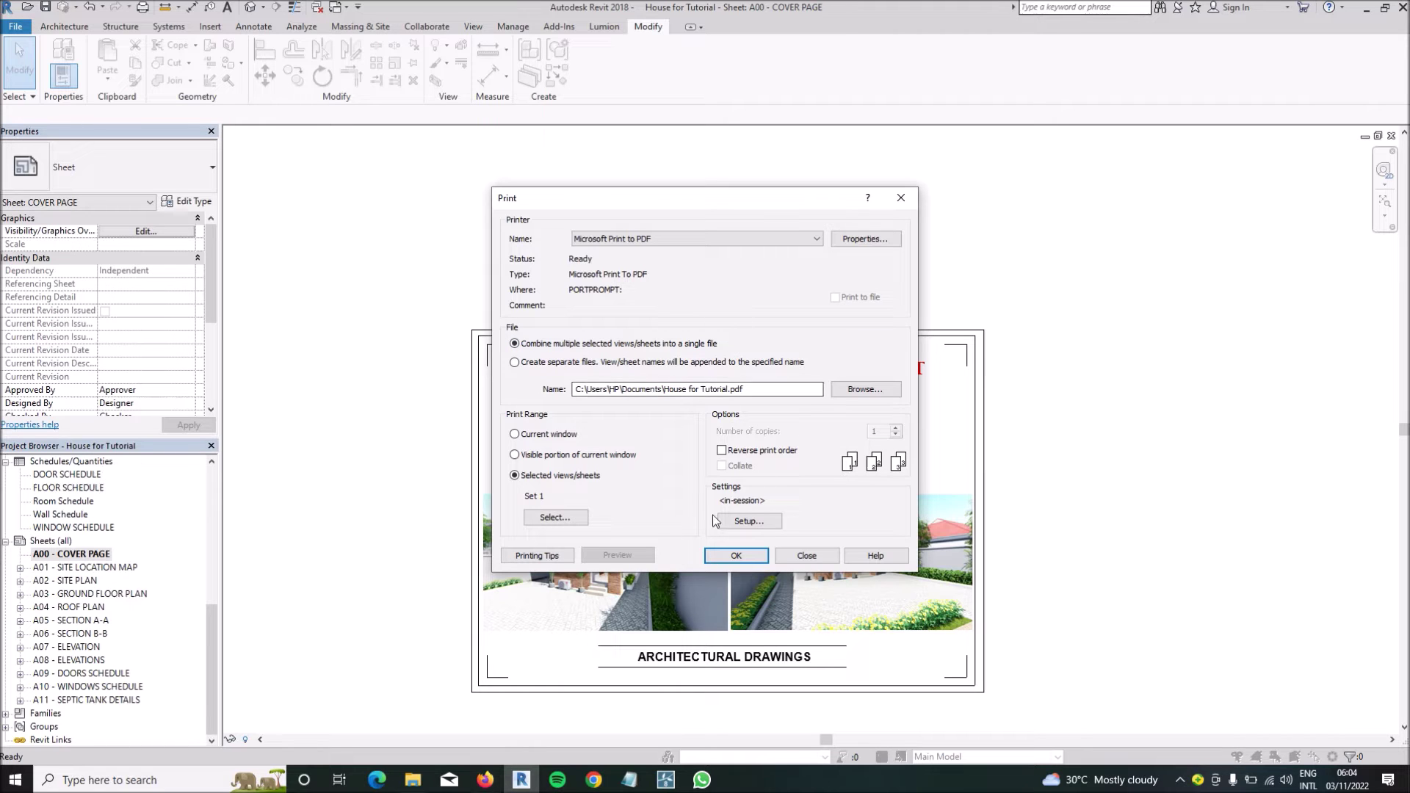
- Center the paper placement in the print setup, keeping A3 landscape, without saving the settings for a future session
left_click(749, 521)
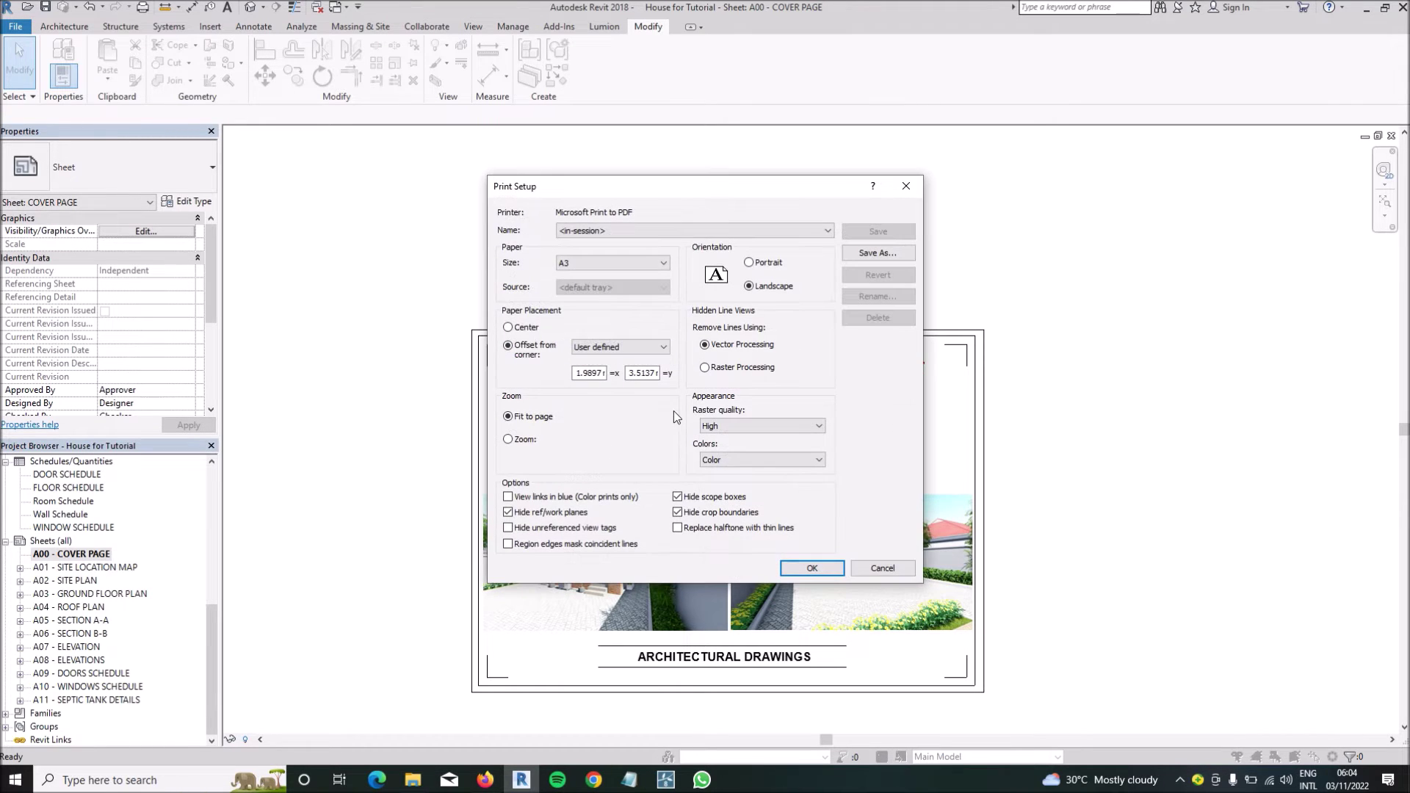
left_click(520, 332)
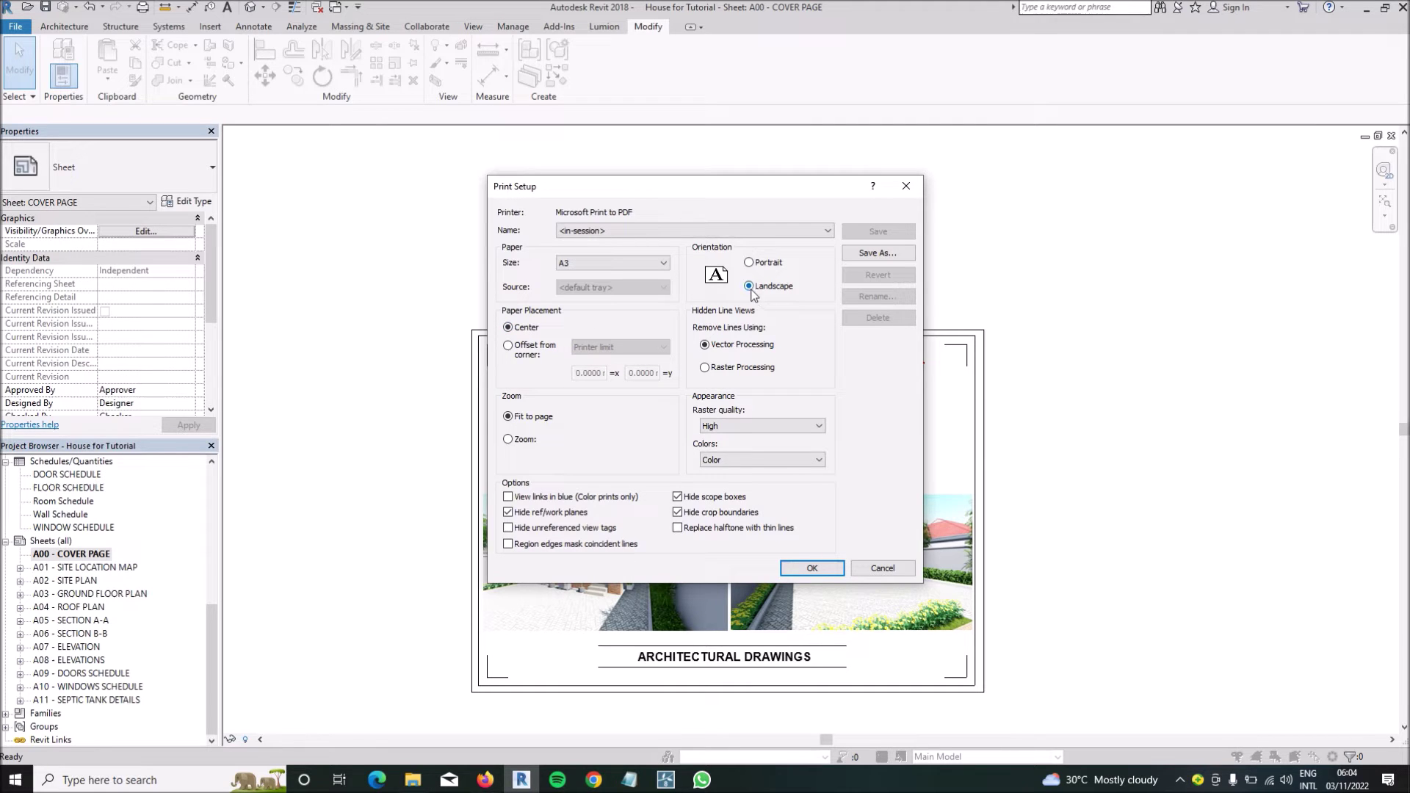
left_click(812, 568)
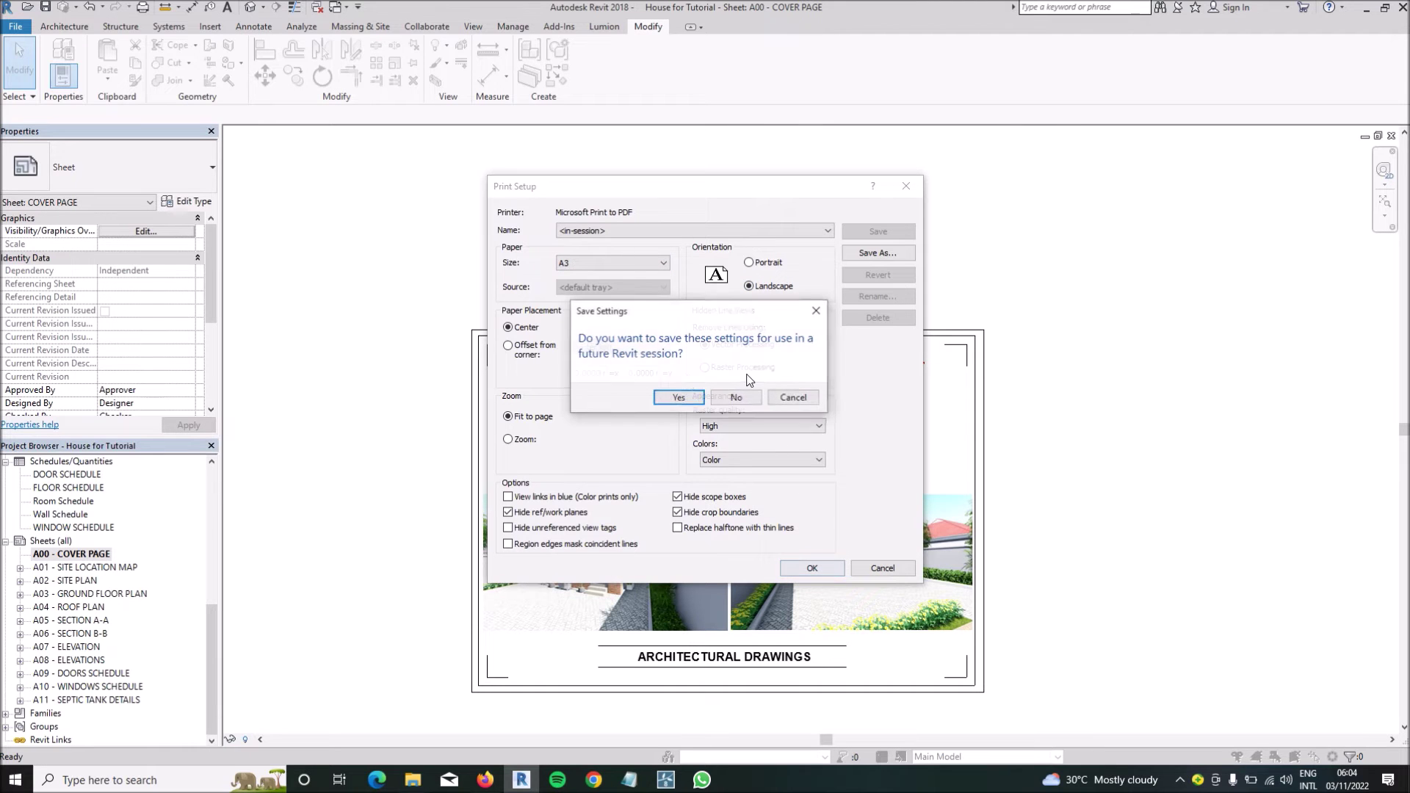
left_click(737, 400)
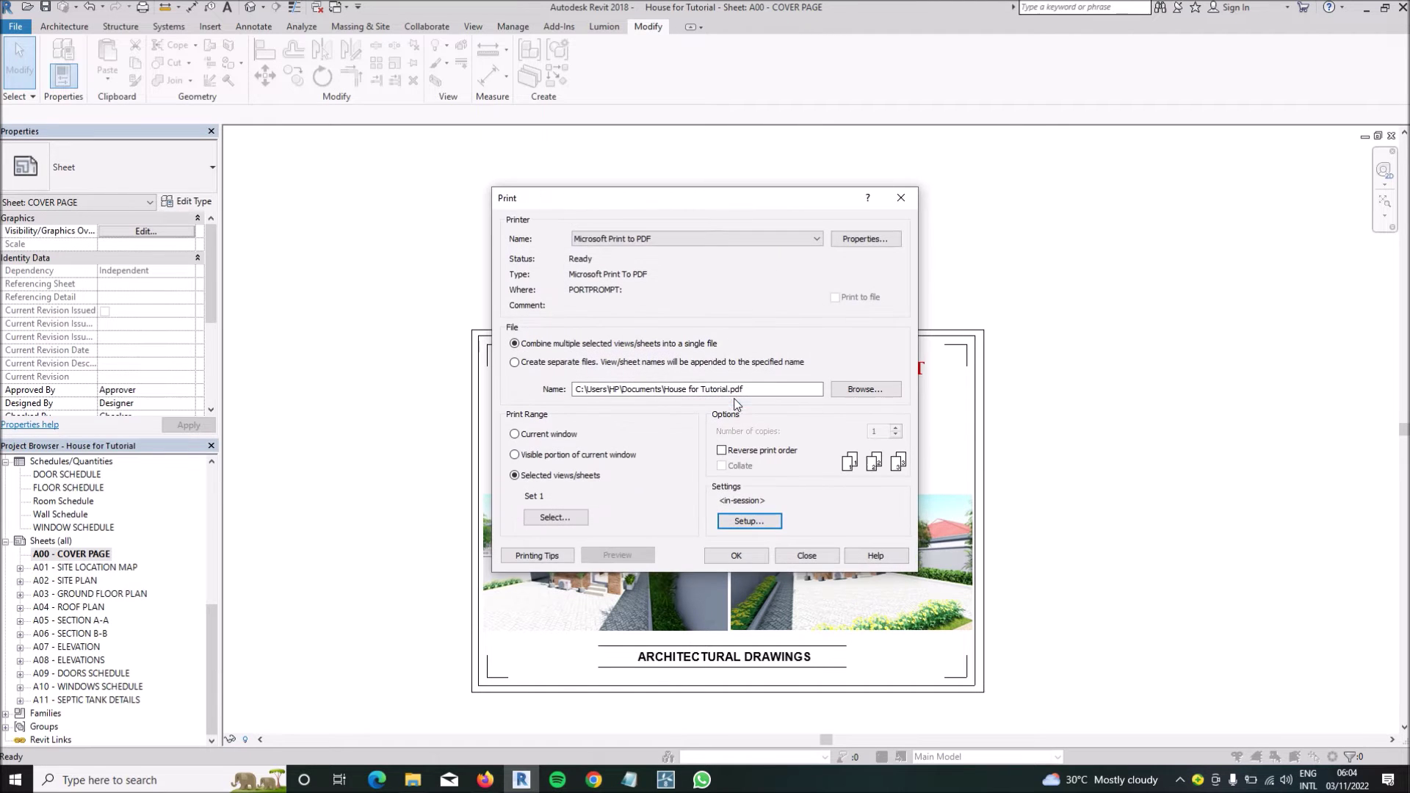
left_click(749, 521)
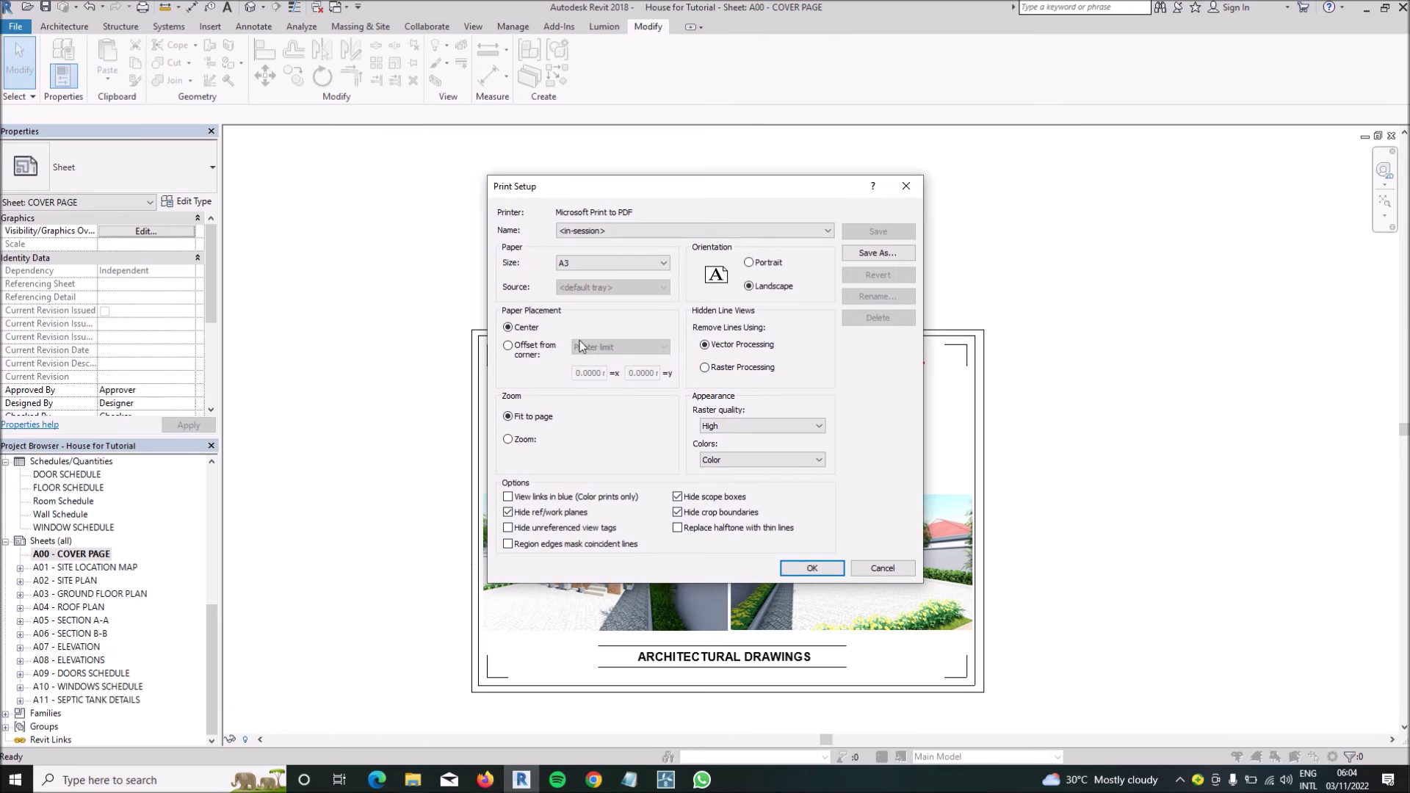
left_click(801, 570)
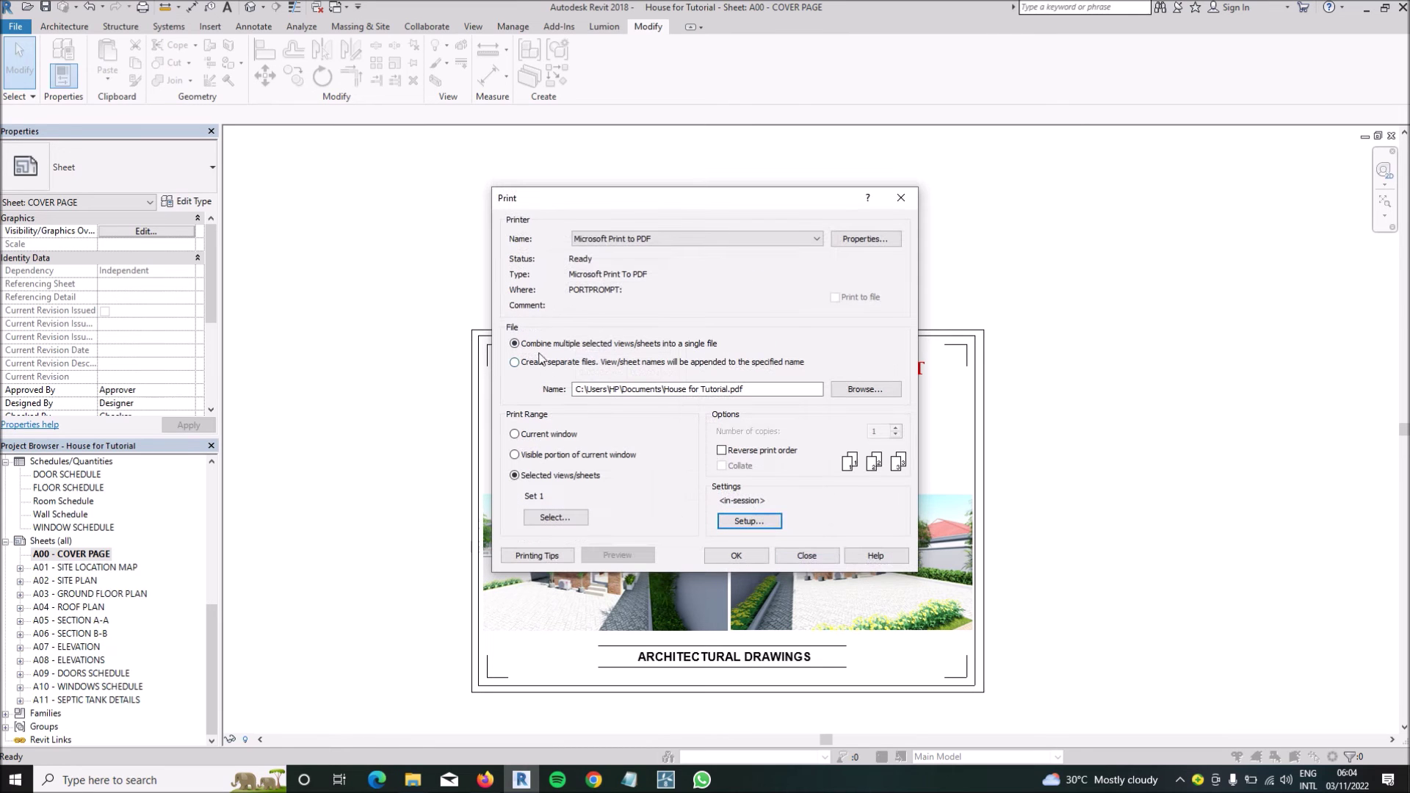
- Start printing the combined sheets and choose the Documents folder as the location for the PDF output
left_click(731, 556)
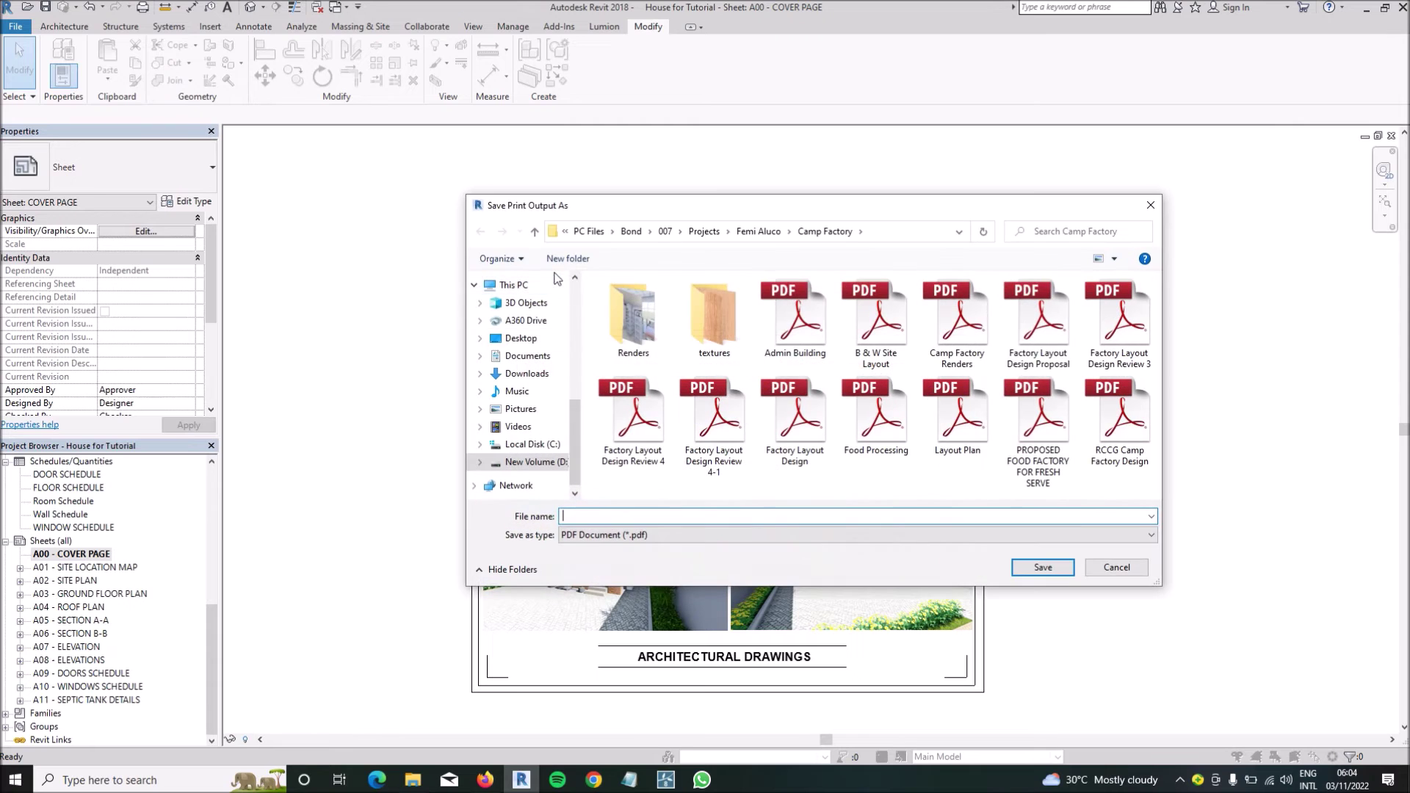
scroll(540, 356, "up", 3)
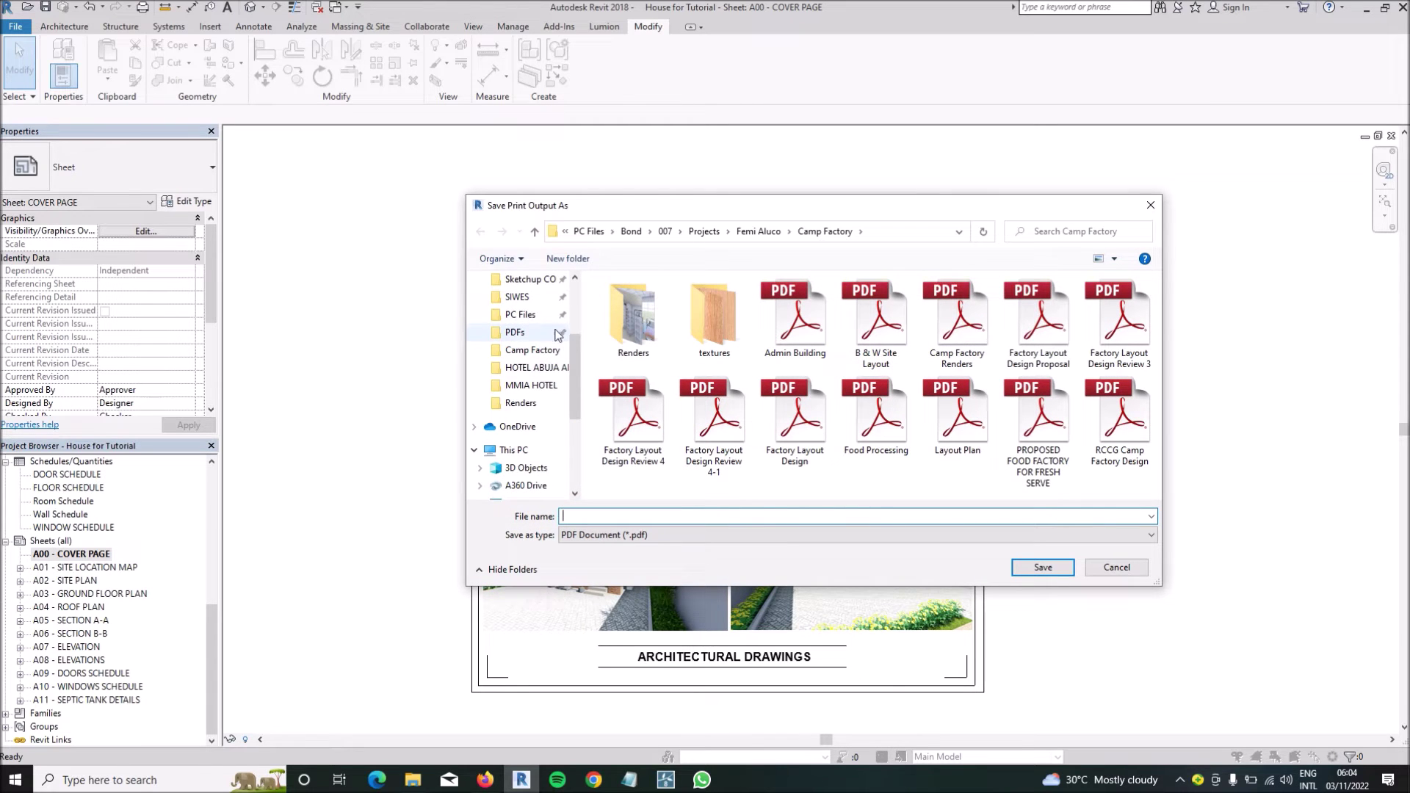
scroll(540, 352, "up", 3)
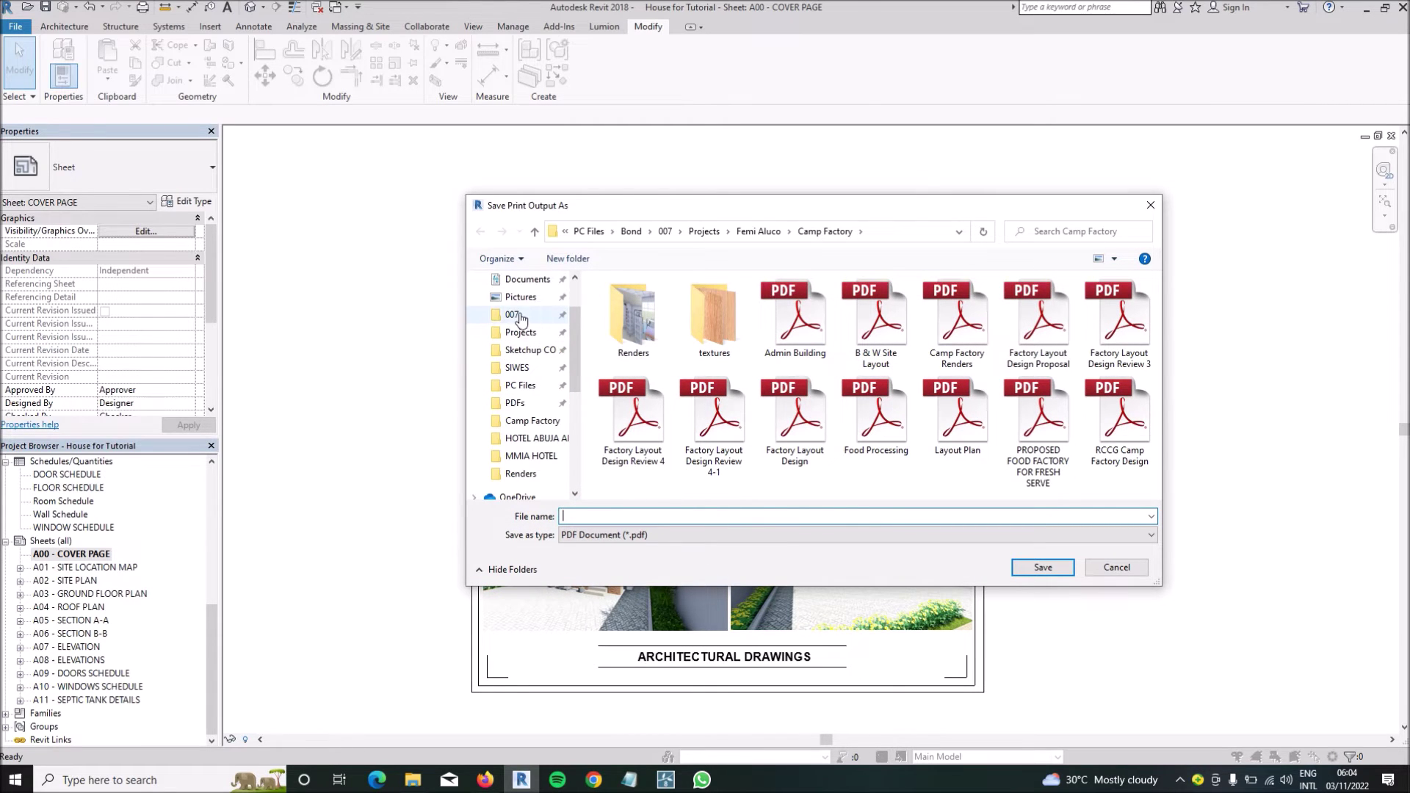
left_click(518, 316)
scroll(643, 490, "down", 3)
scroll(547, 433, "down", 3)
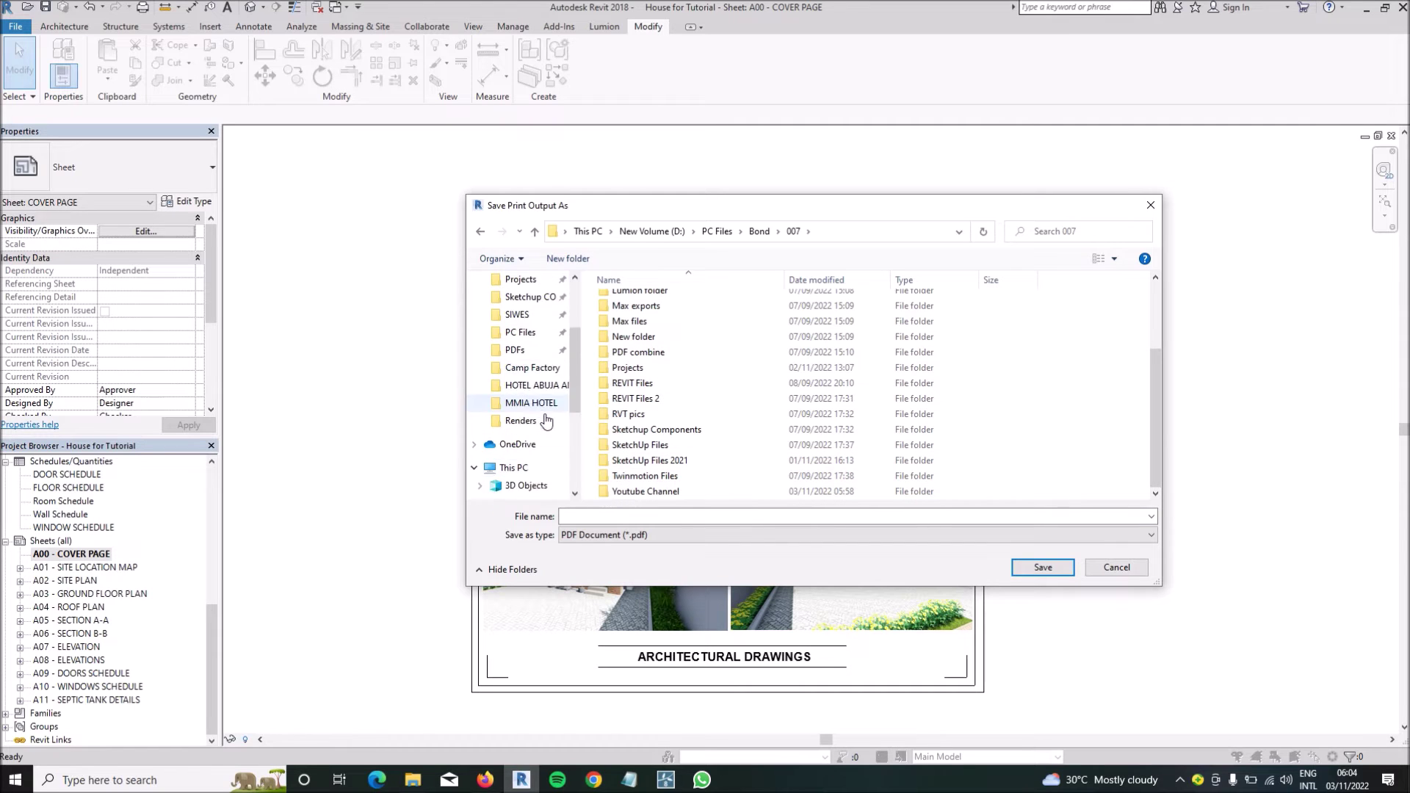
scroll(545, 422, "down", 1)
left_click(528, 415)
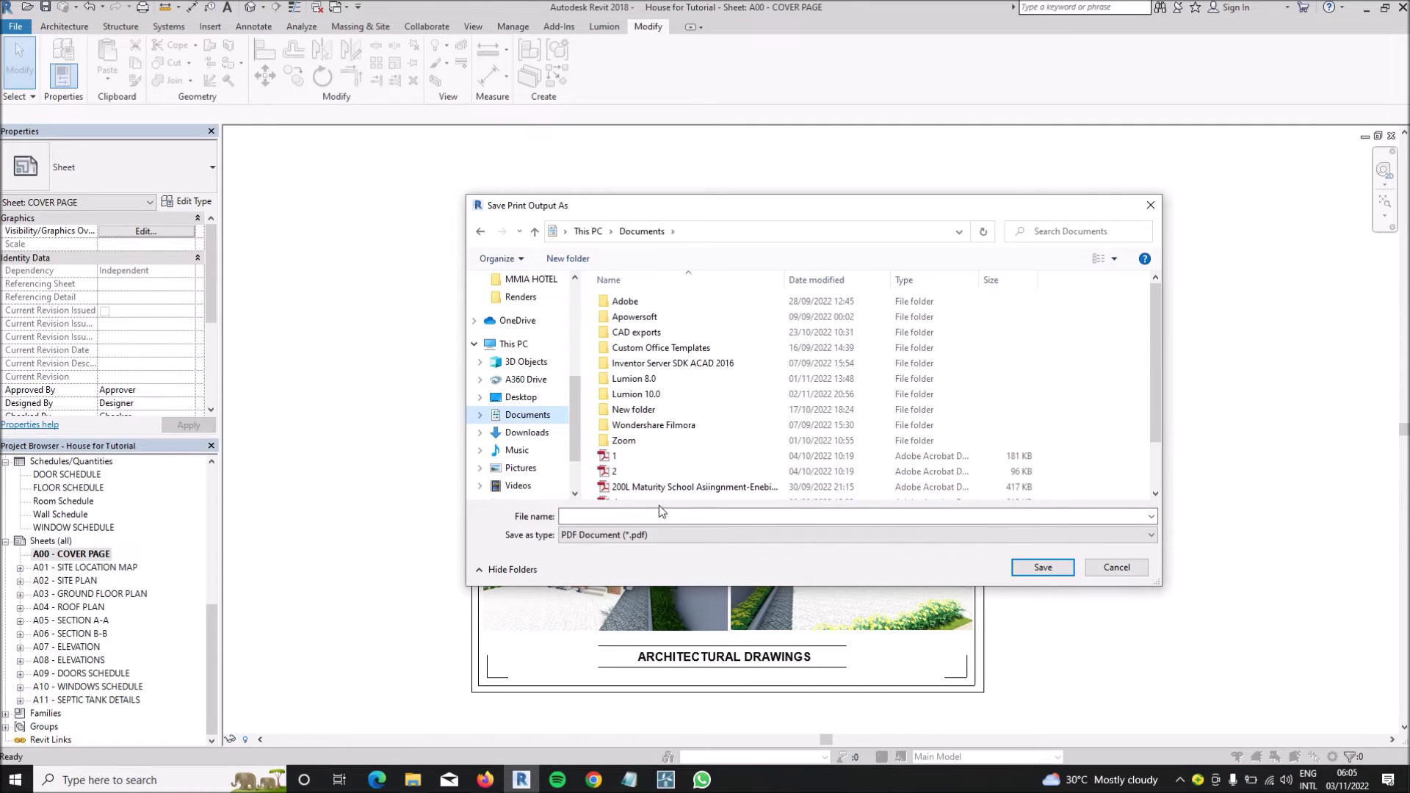
- Name the PDF output file Youtube Drawing and save it
left_click(655, 514)
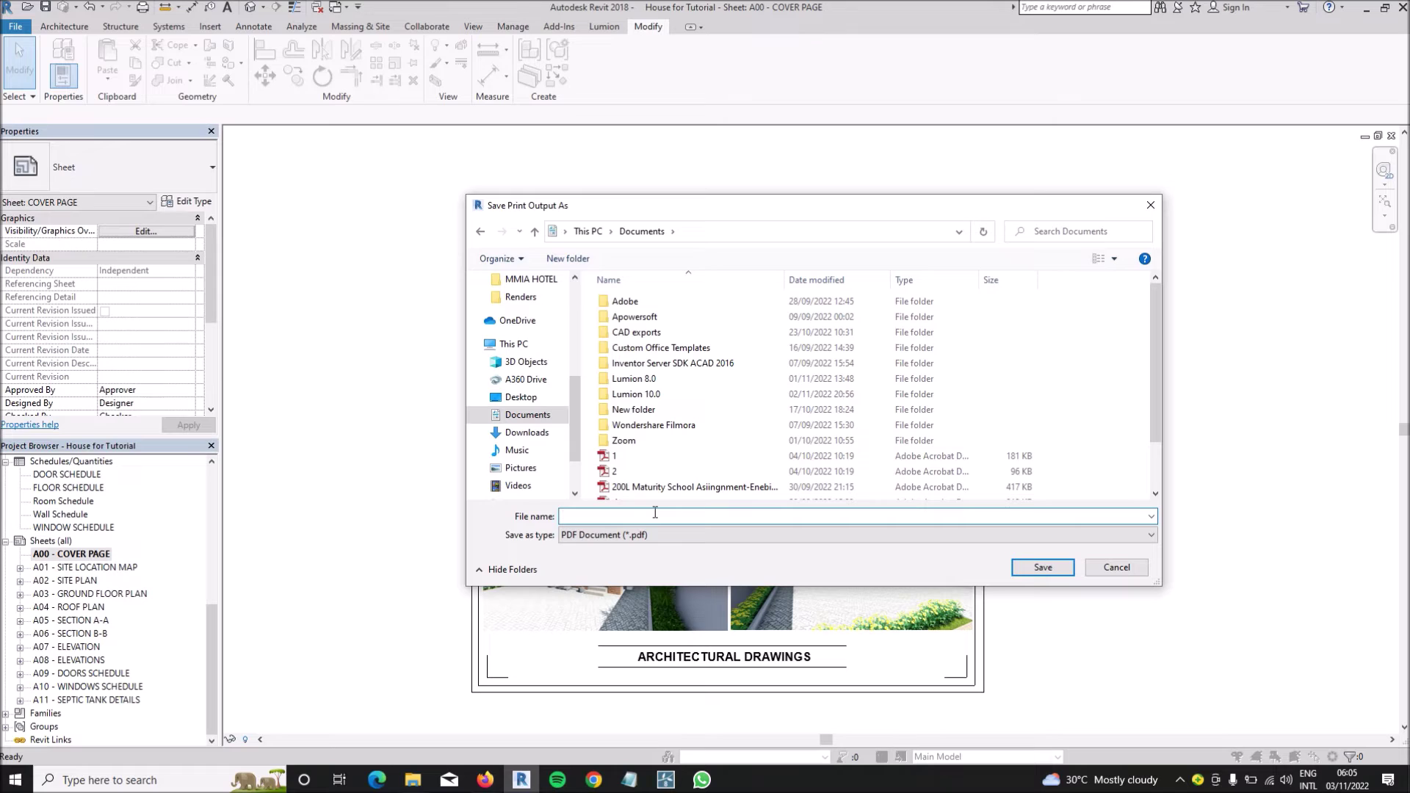
type("yY")
type("Y")
type("outube Drawing")
left_click(1043, 567)
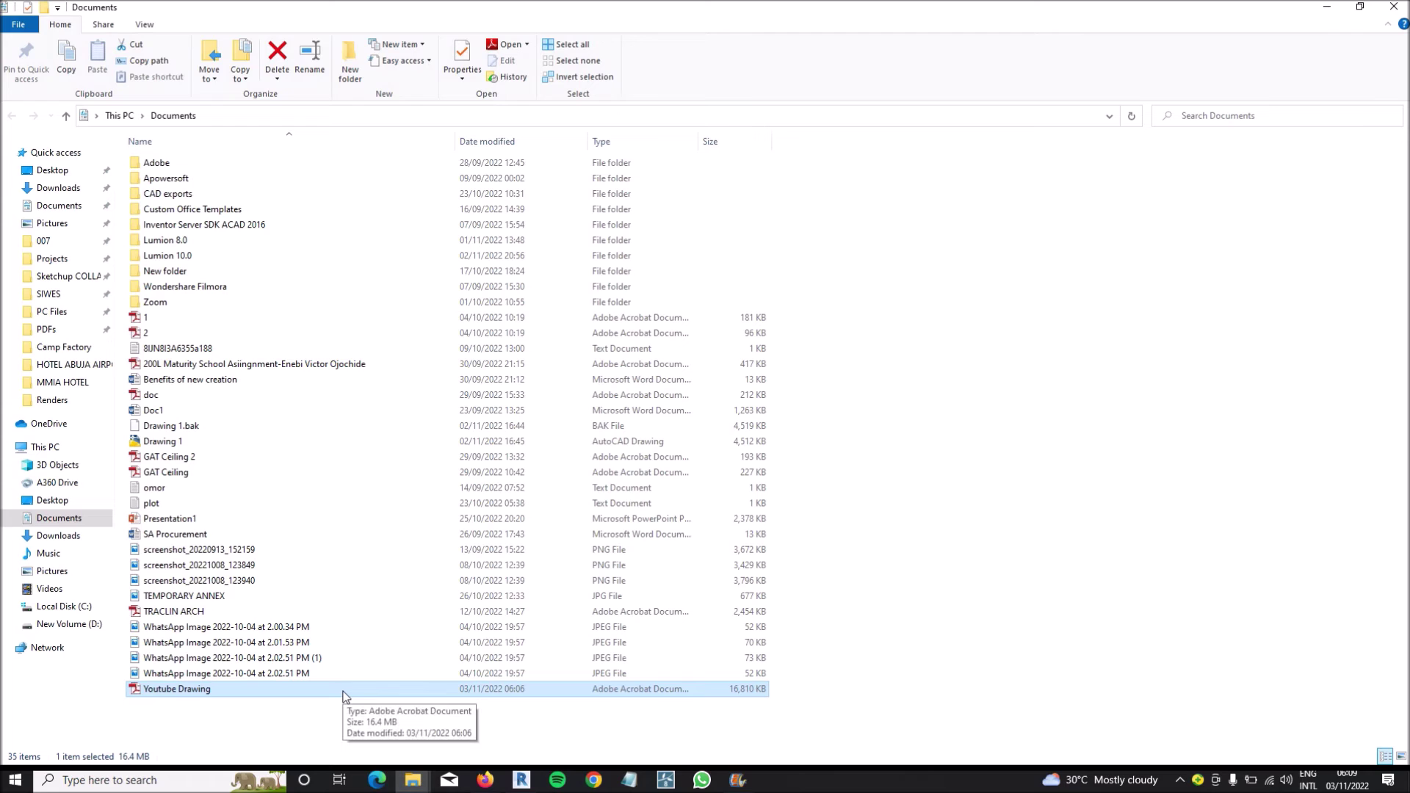
- Open the Youtube Drawing PDF from the Documents folder and look through its sheets, ending back at the cover page
double_click(388, 689)
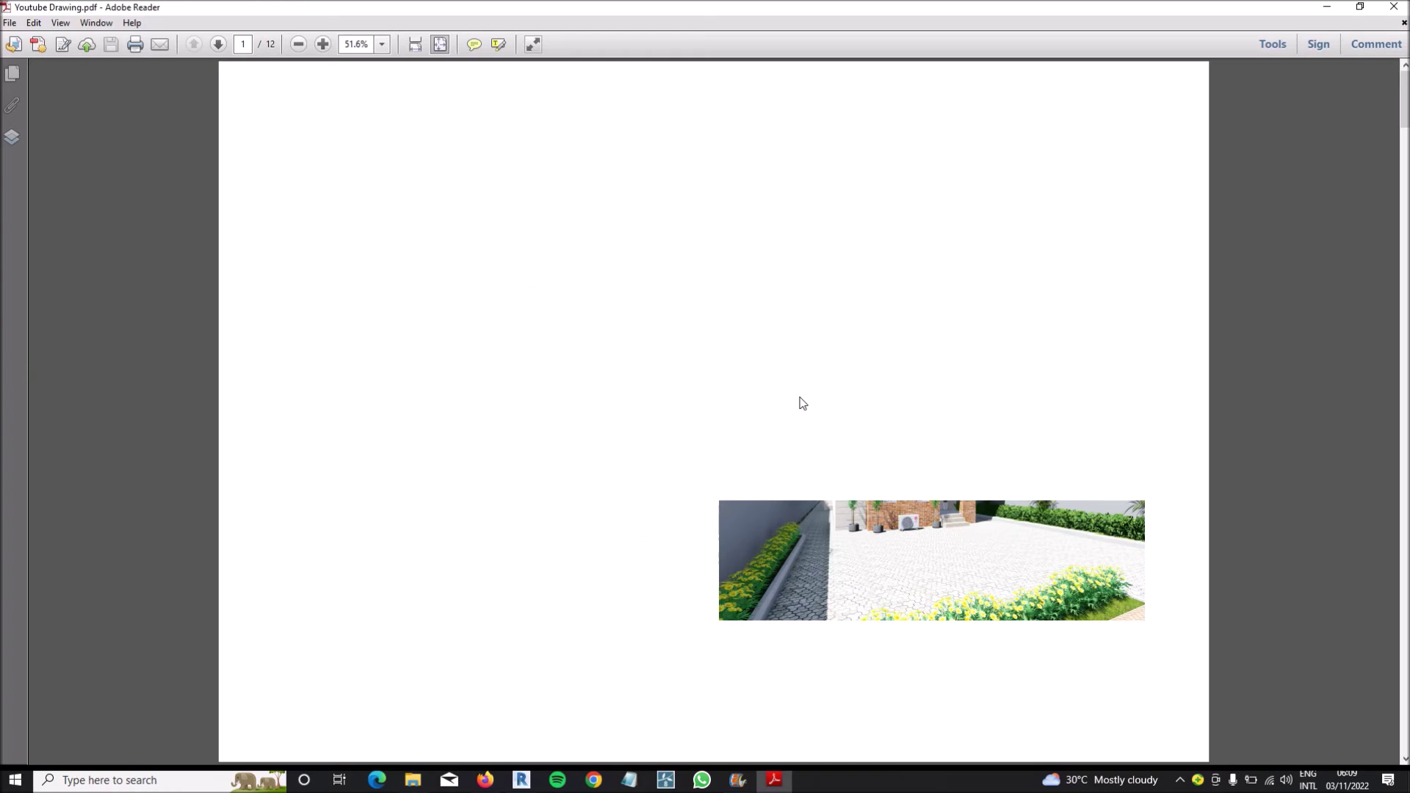
scroll(801, 389, "down", 2)
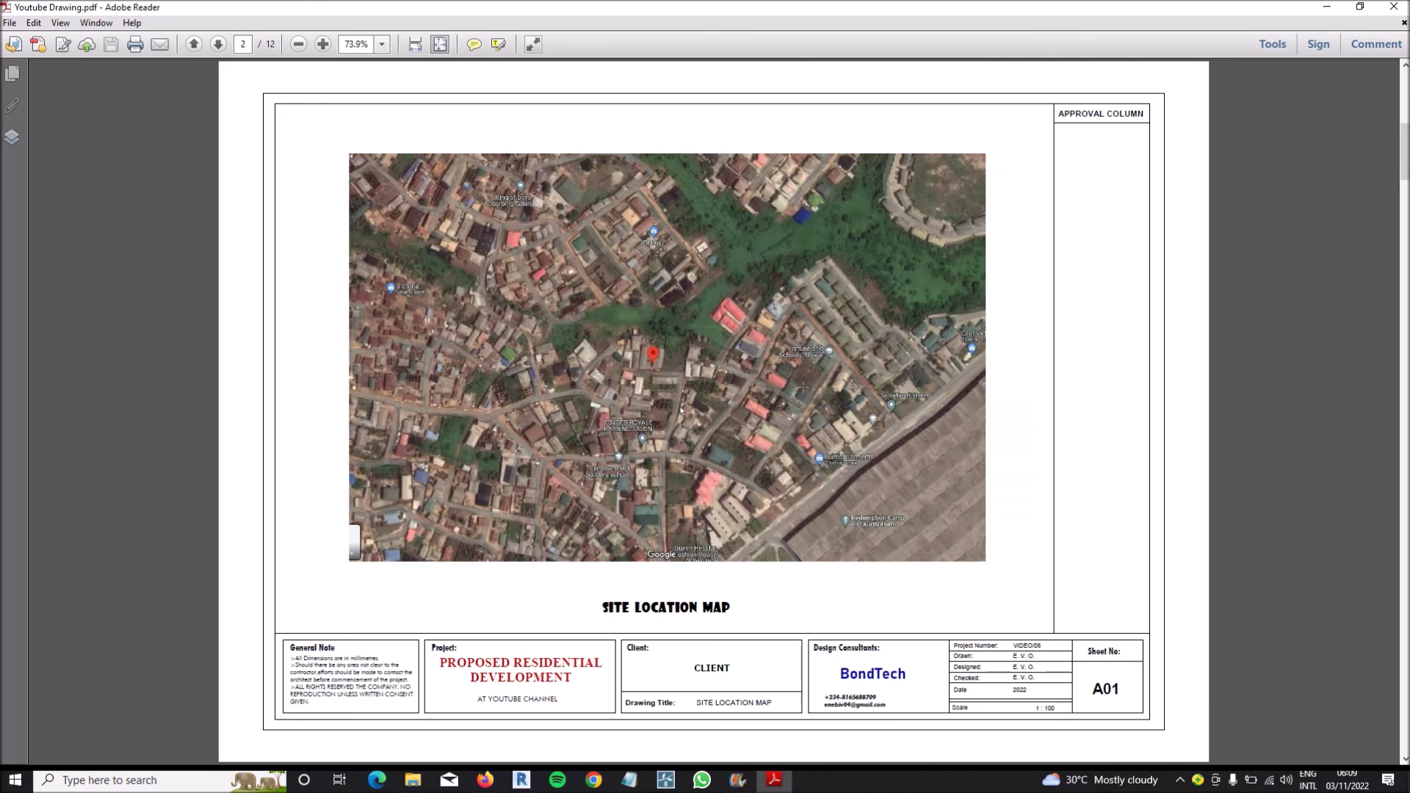
scroll(756, 418, "down", 3)
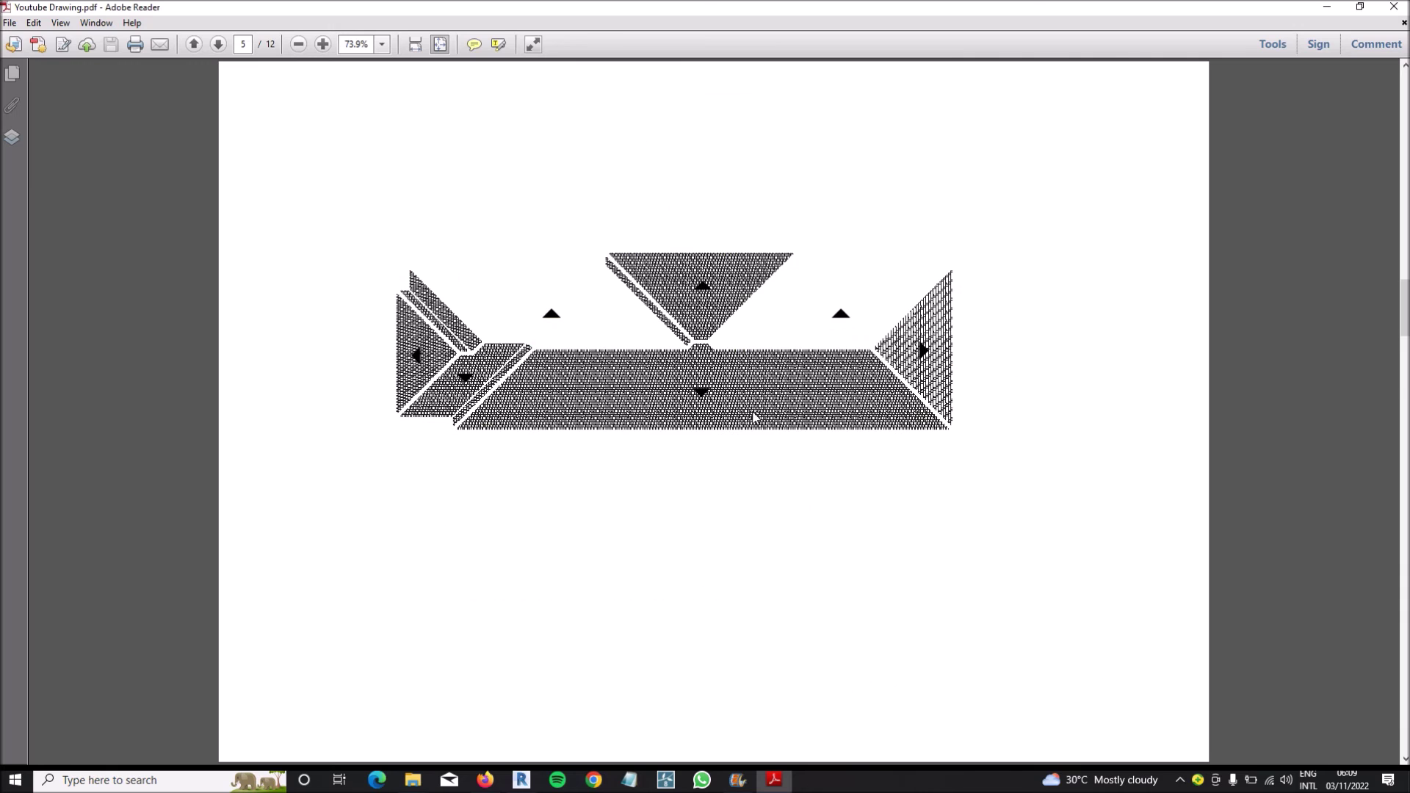
scroll(756, 417, "down", 1)
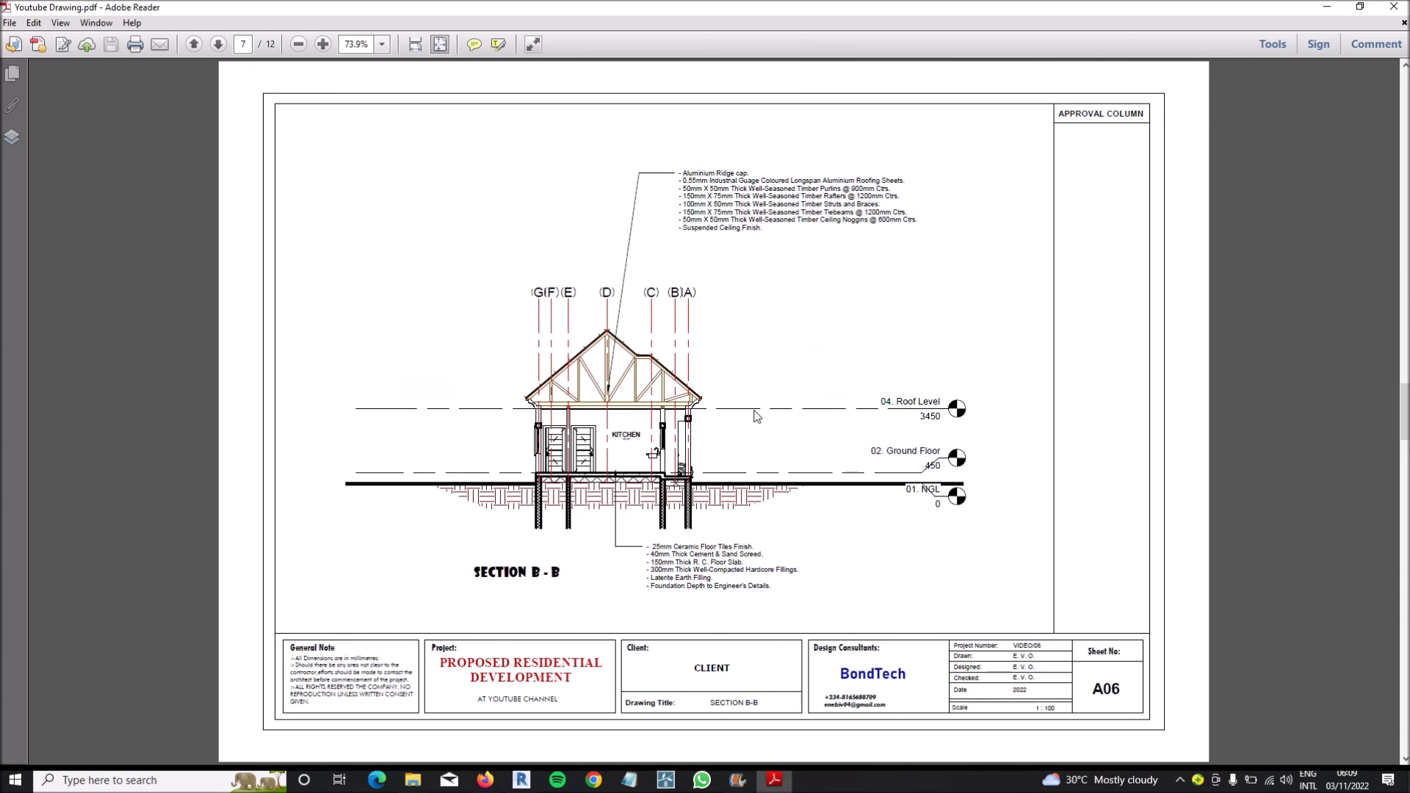
scroll(757, 416, "up", 1)
scroll(757, 411, "down", 3)
scroll(757, 405, "down", 2)
scroll(759, 407, "up", 4)
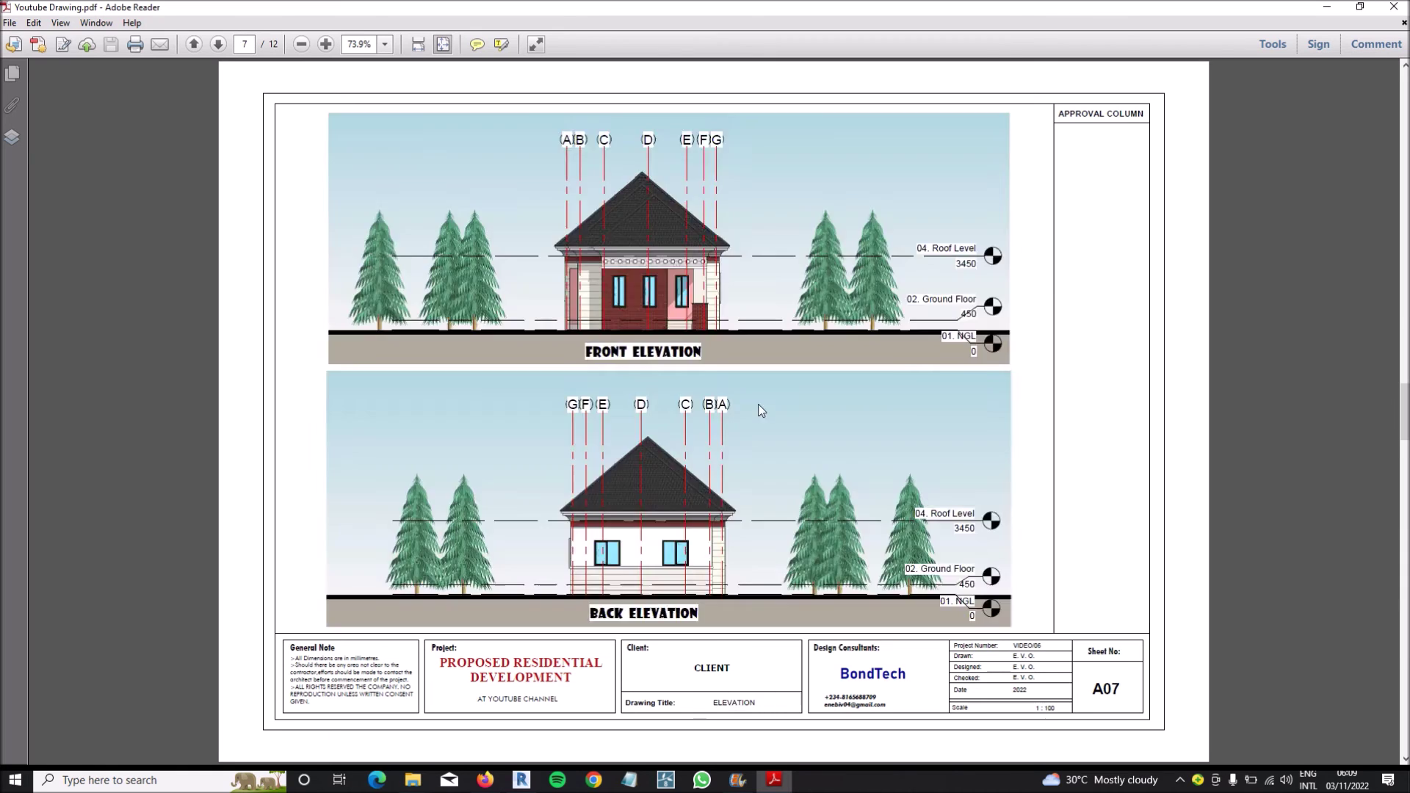
scroll(761, 410, "up", 6)
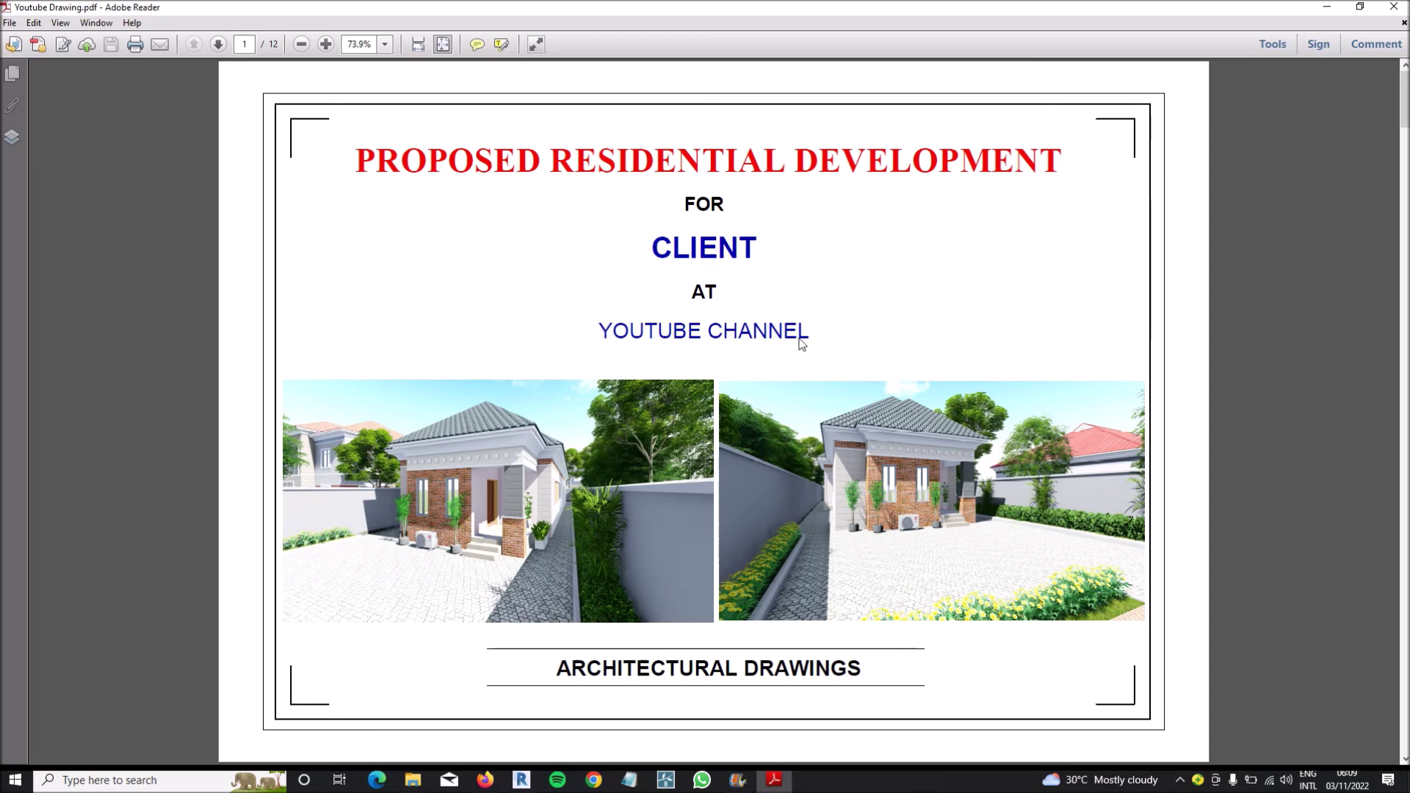
- Start printing the PDF, choose the SHARP MX-2310U printer, and set its paper size to A3
key("ctrl+p")
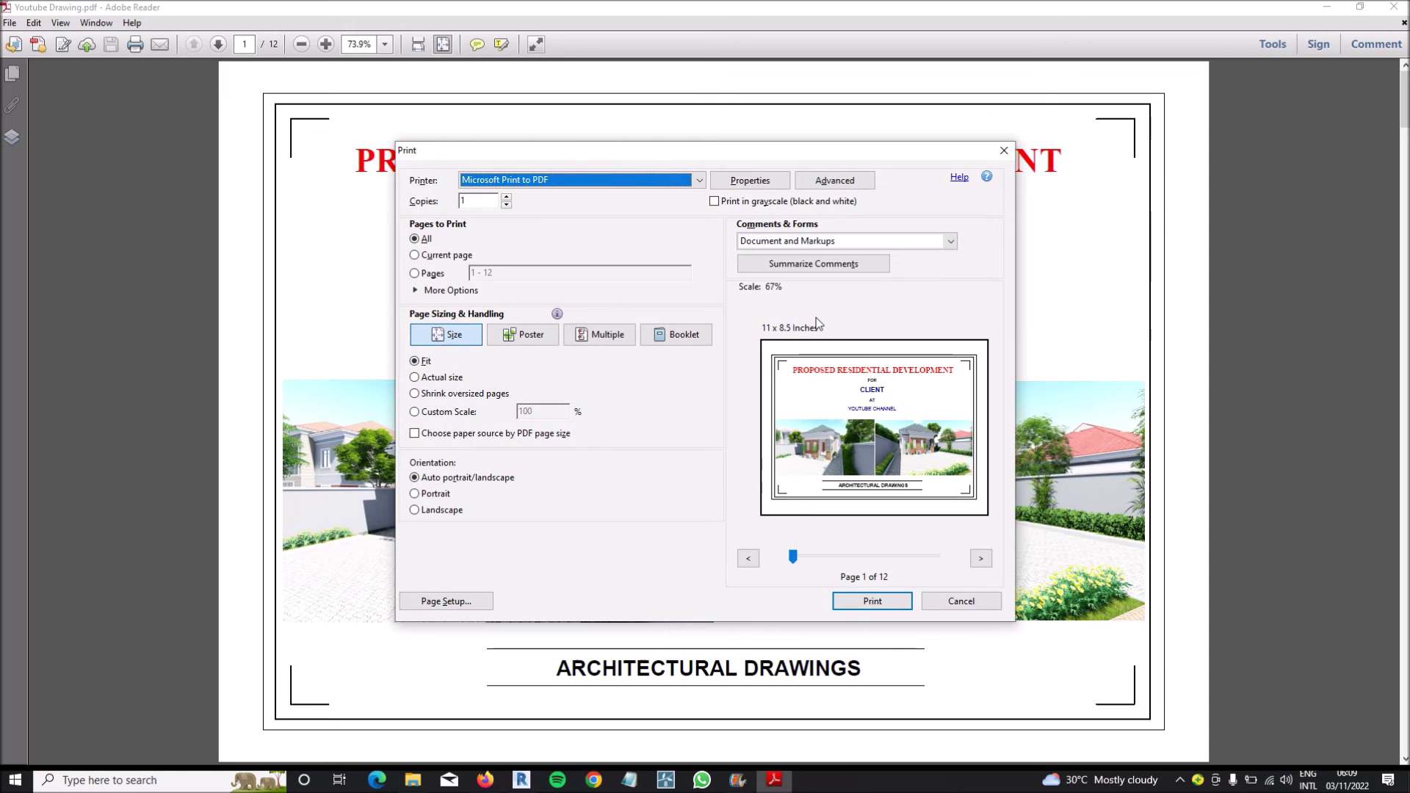
left_click(588, 190)
left_click(529, 265)
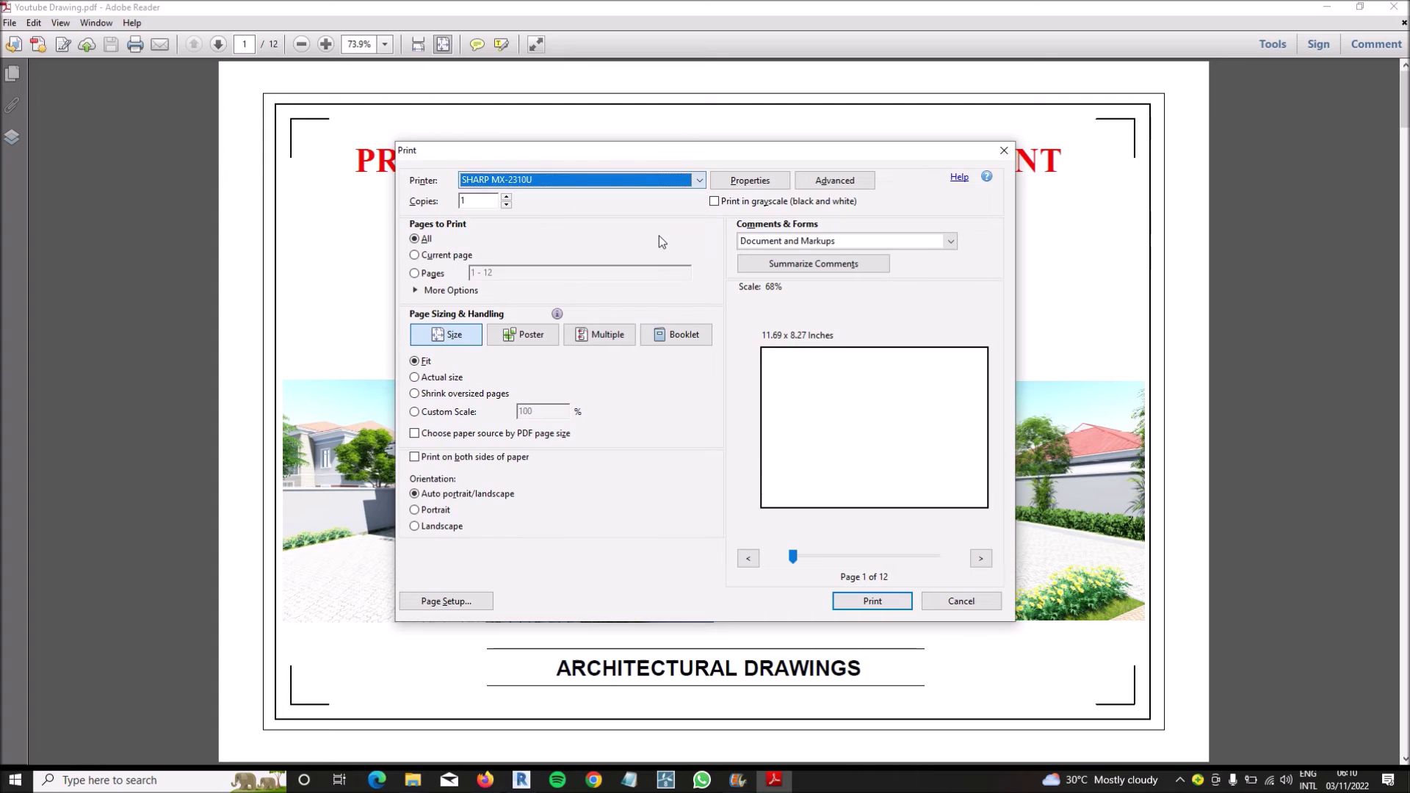
left_click(750, 180)
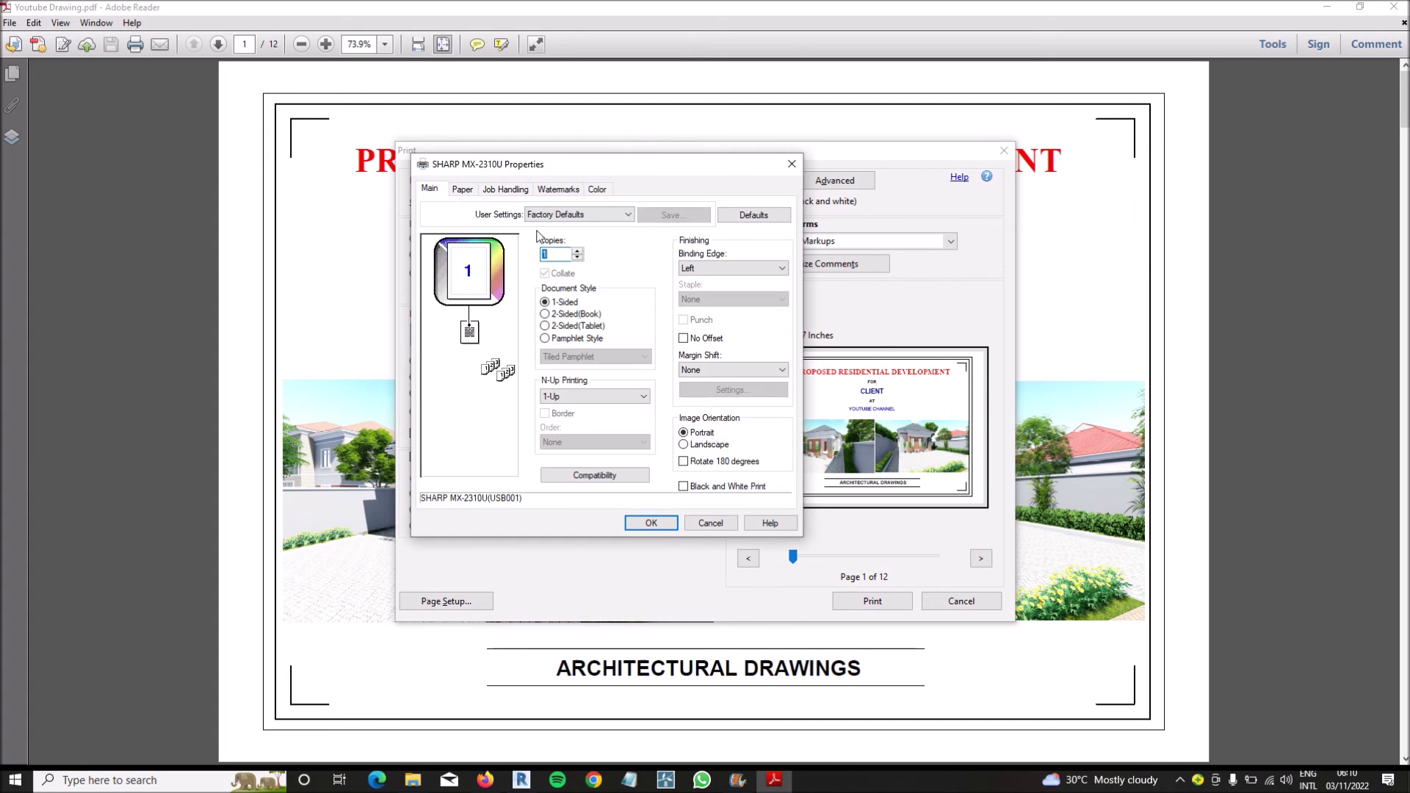
left_click(462, 189)
left_click(588, 267)
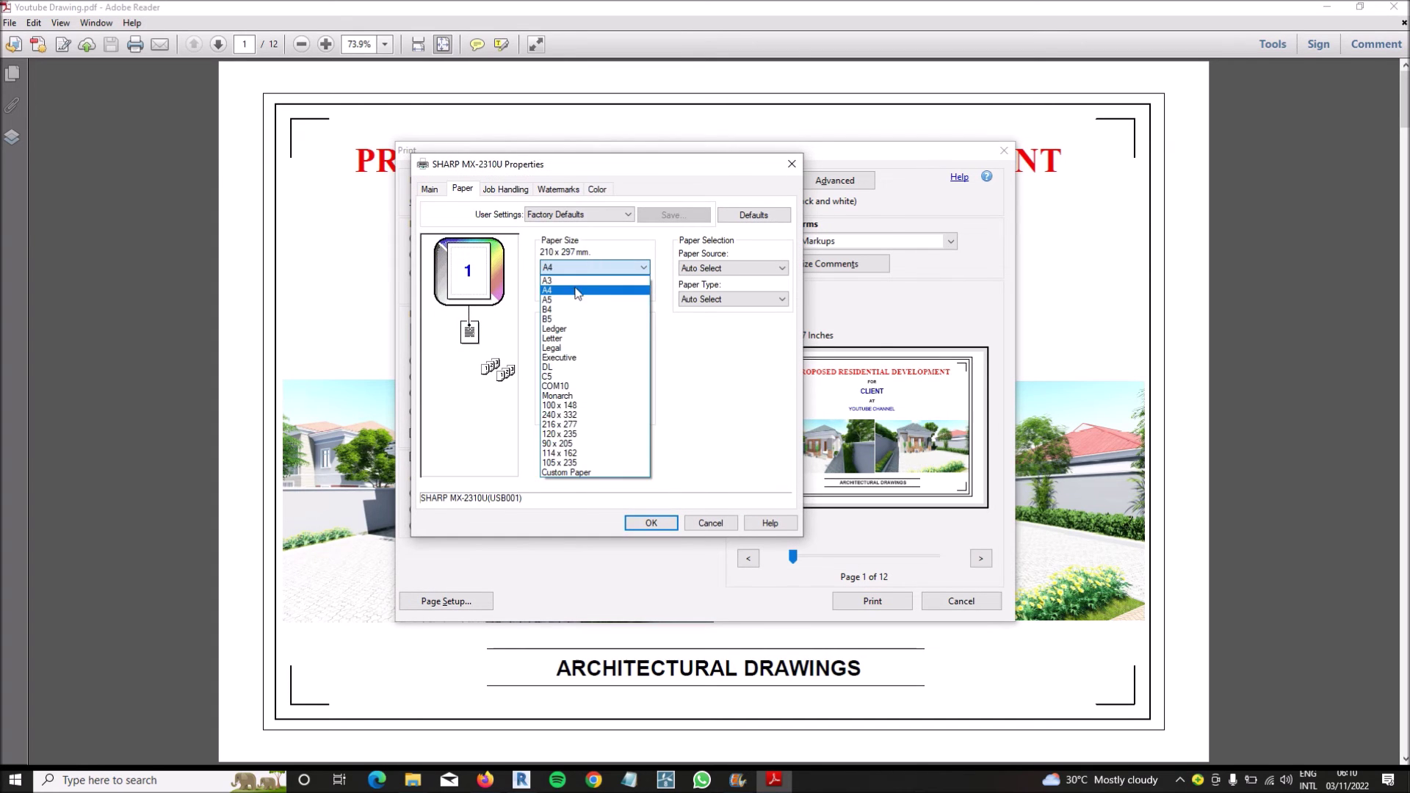
left_click(576, 291)
left_click(651, 522)
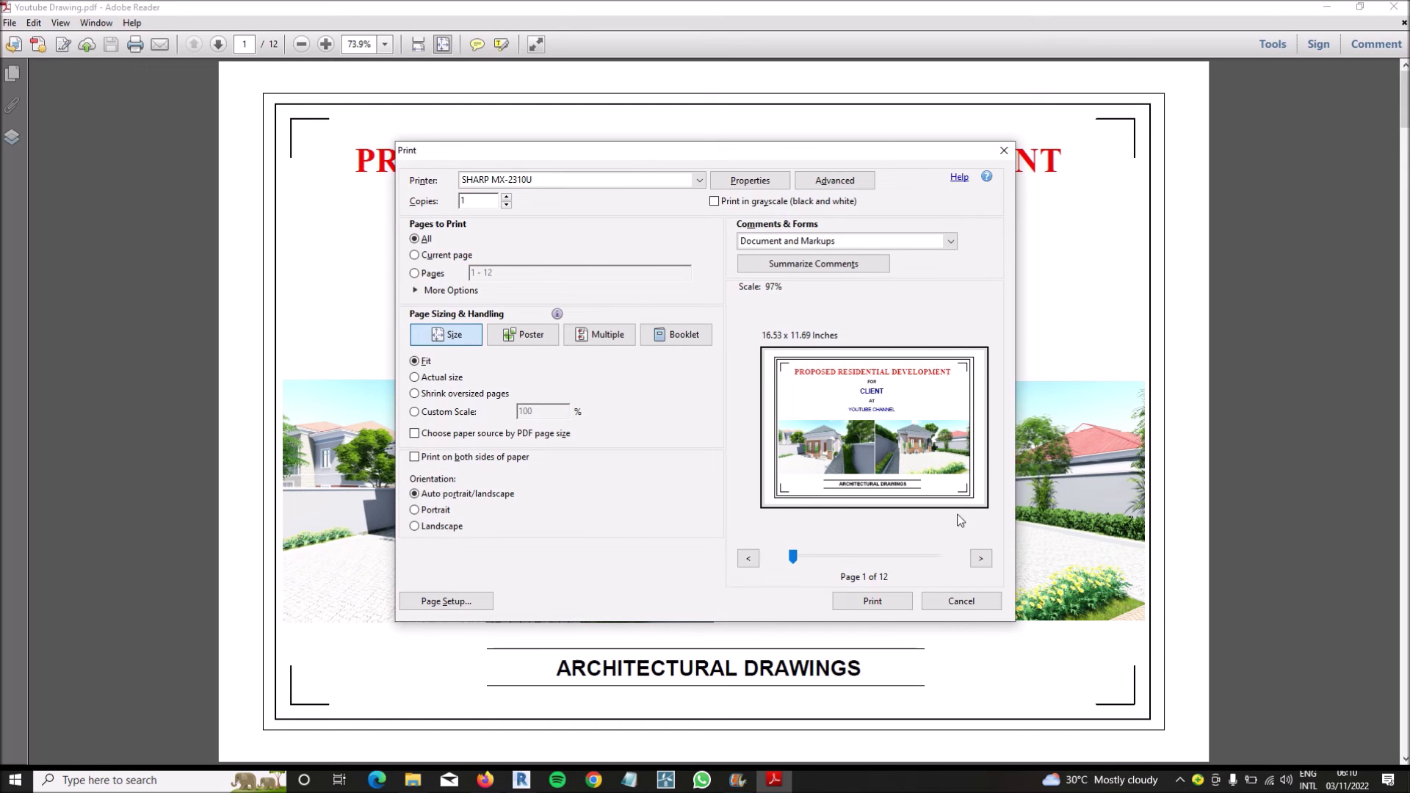
- Try custom print scales of 103% and 100%, and restore the page sizing to Fit
left_click(432, 415)
type("5")
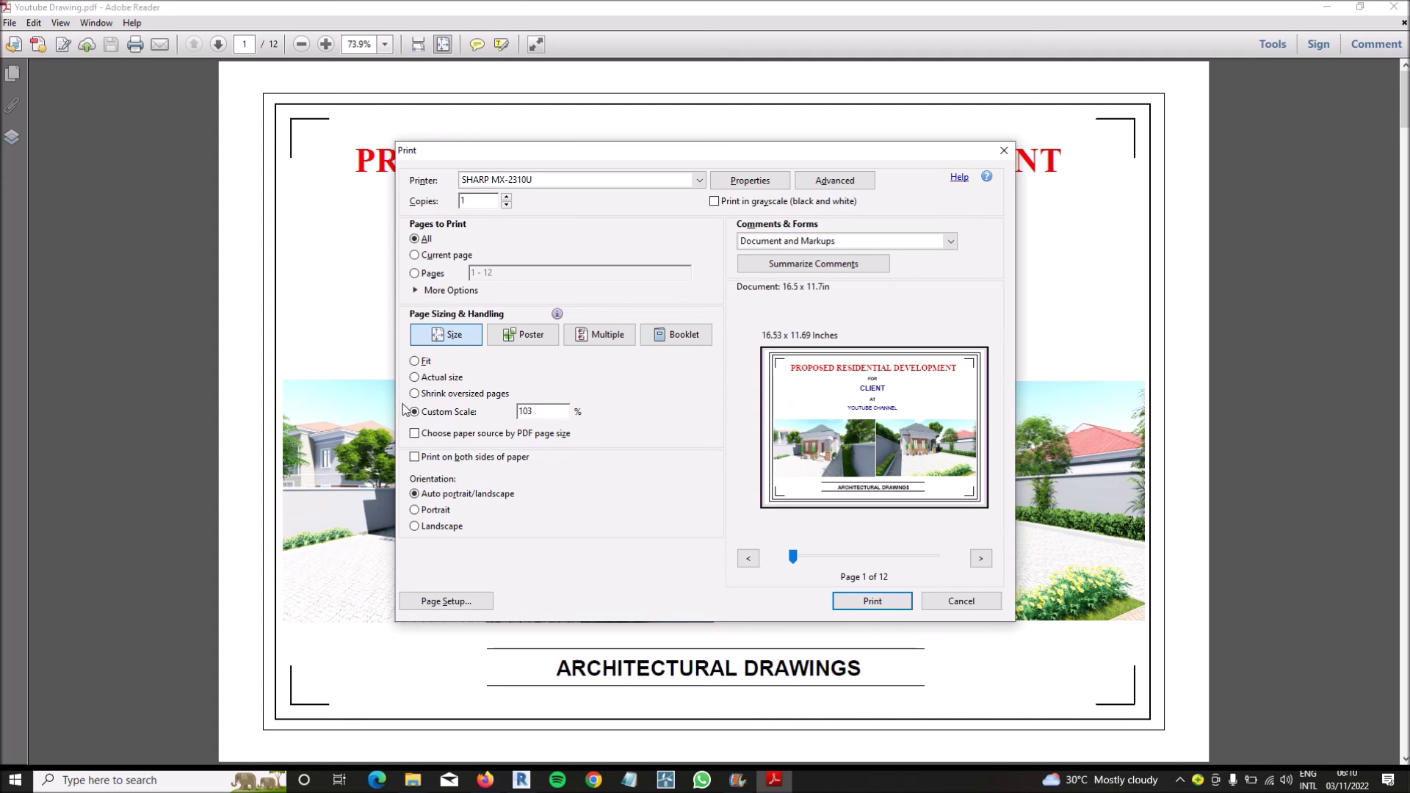
left_click(415, 362)
left_click(426, 412)
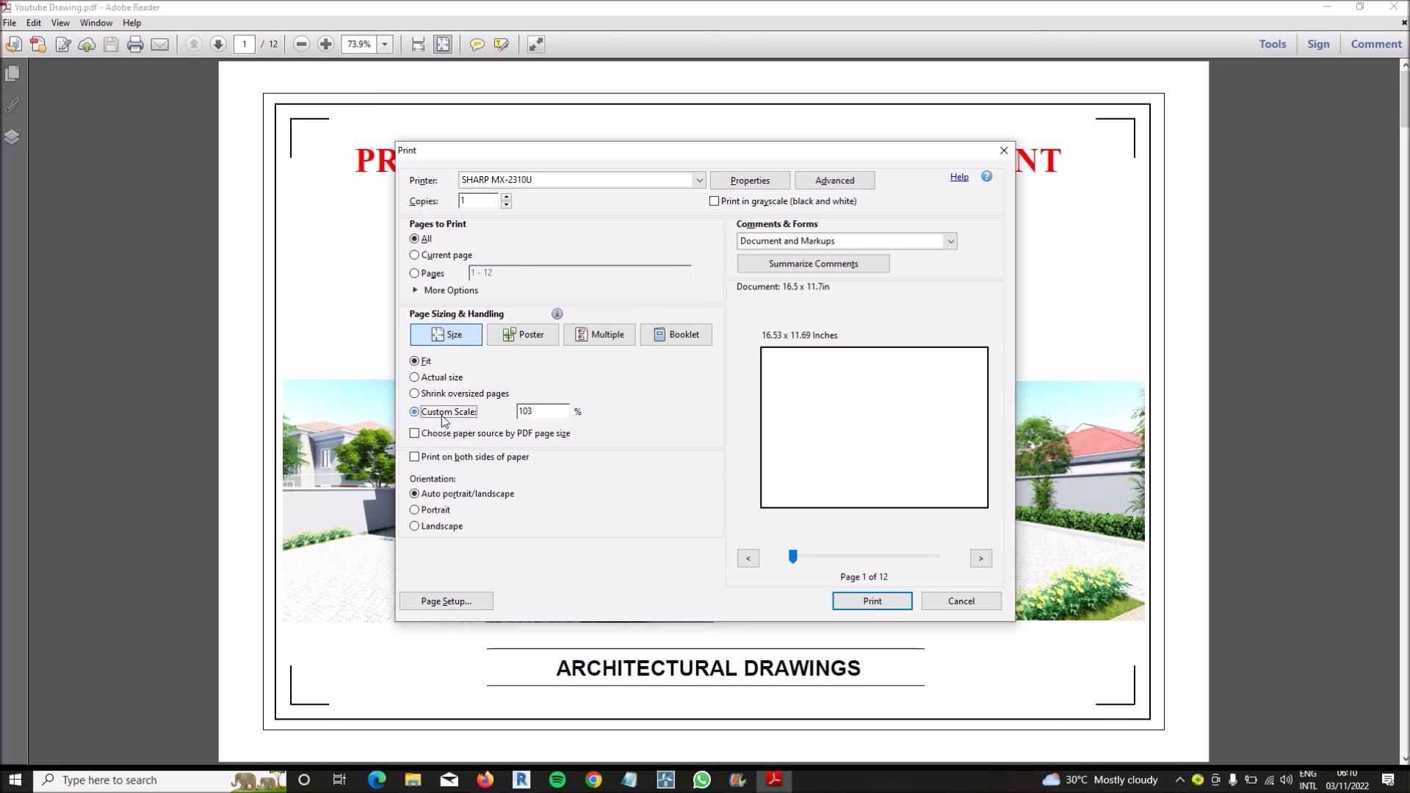
left_click(557, 412)
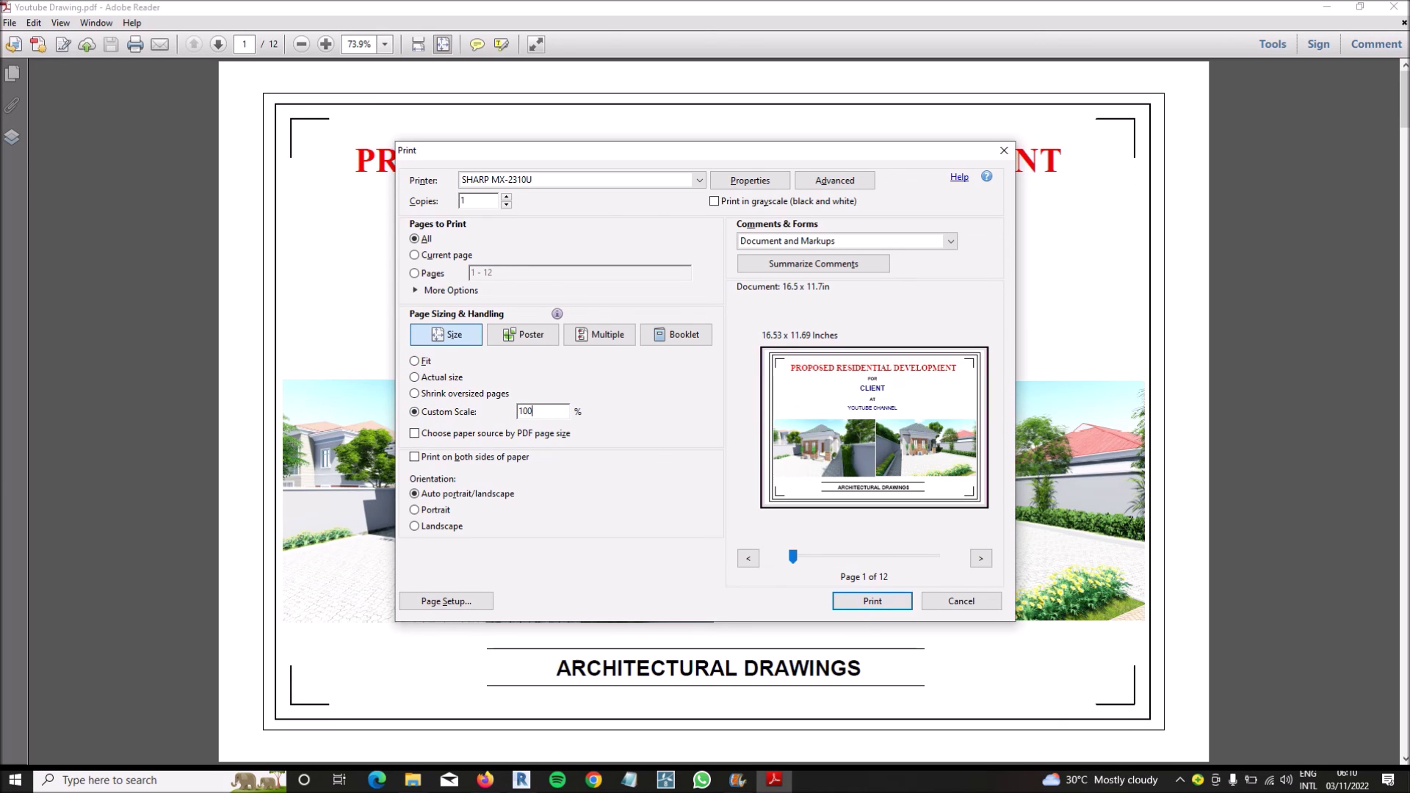
left_click(424, 365)
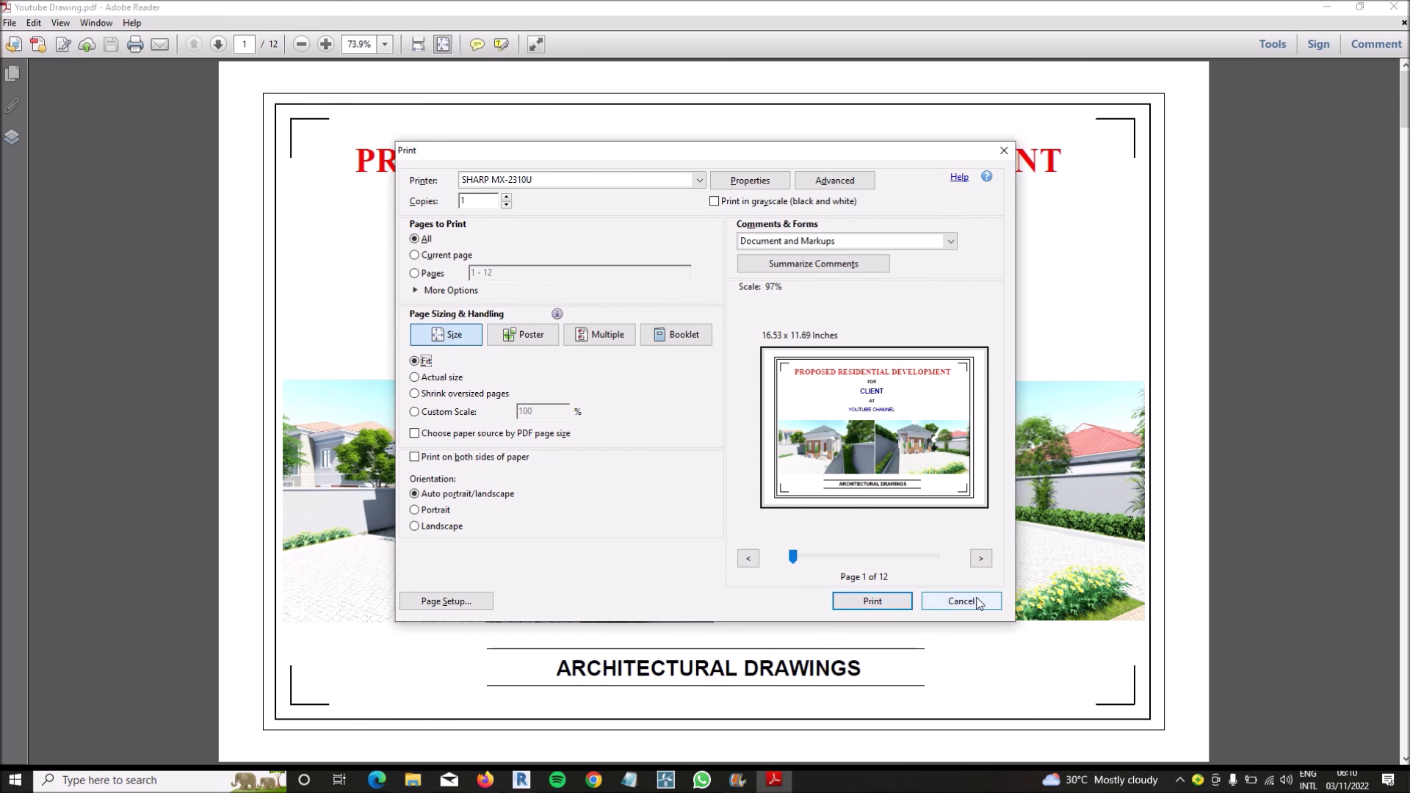
- Cancel printing the PDF and switch back to the house project in Revit
left_click(935, 604)
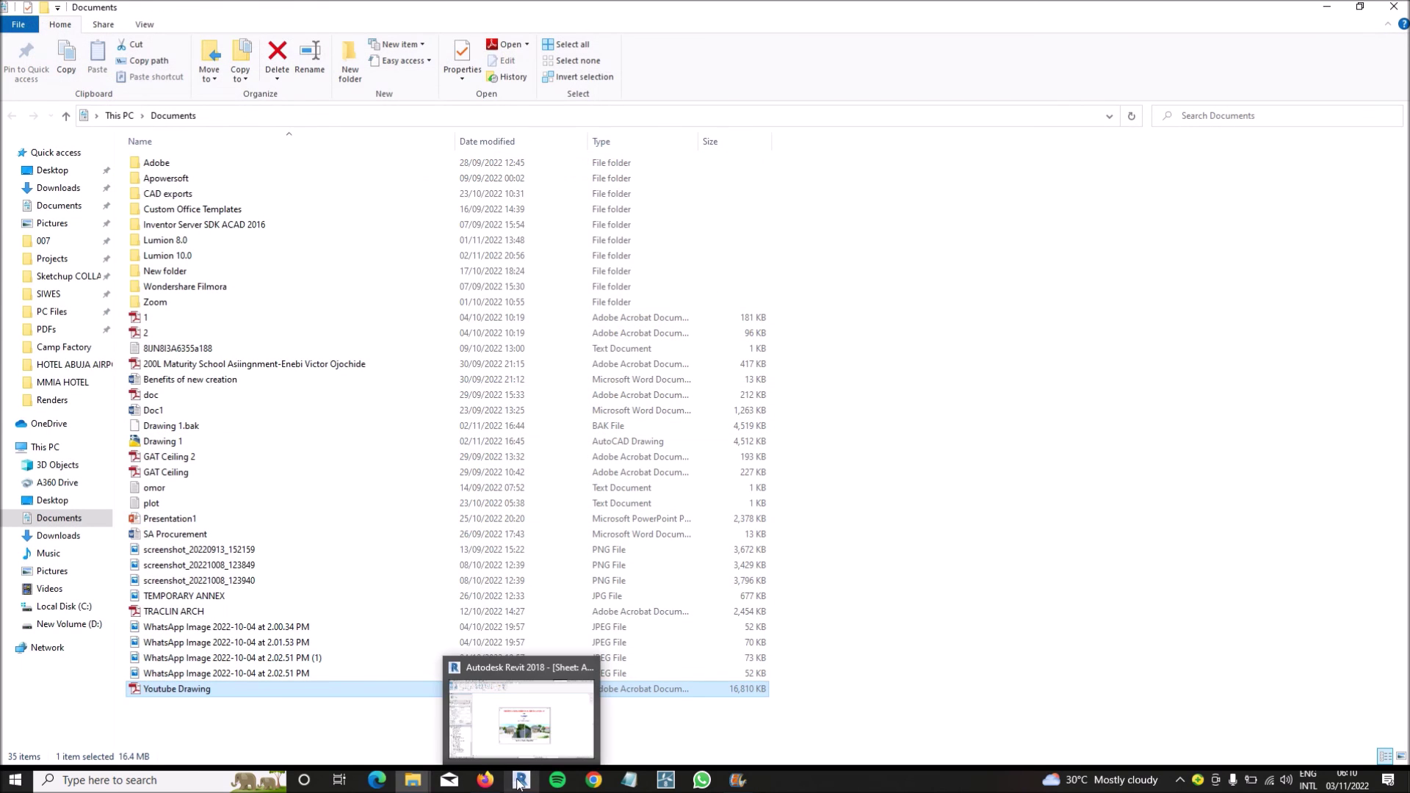
left_click(521, 724)
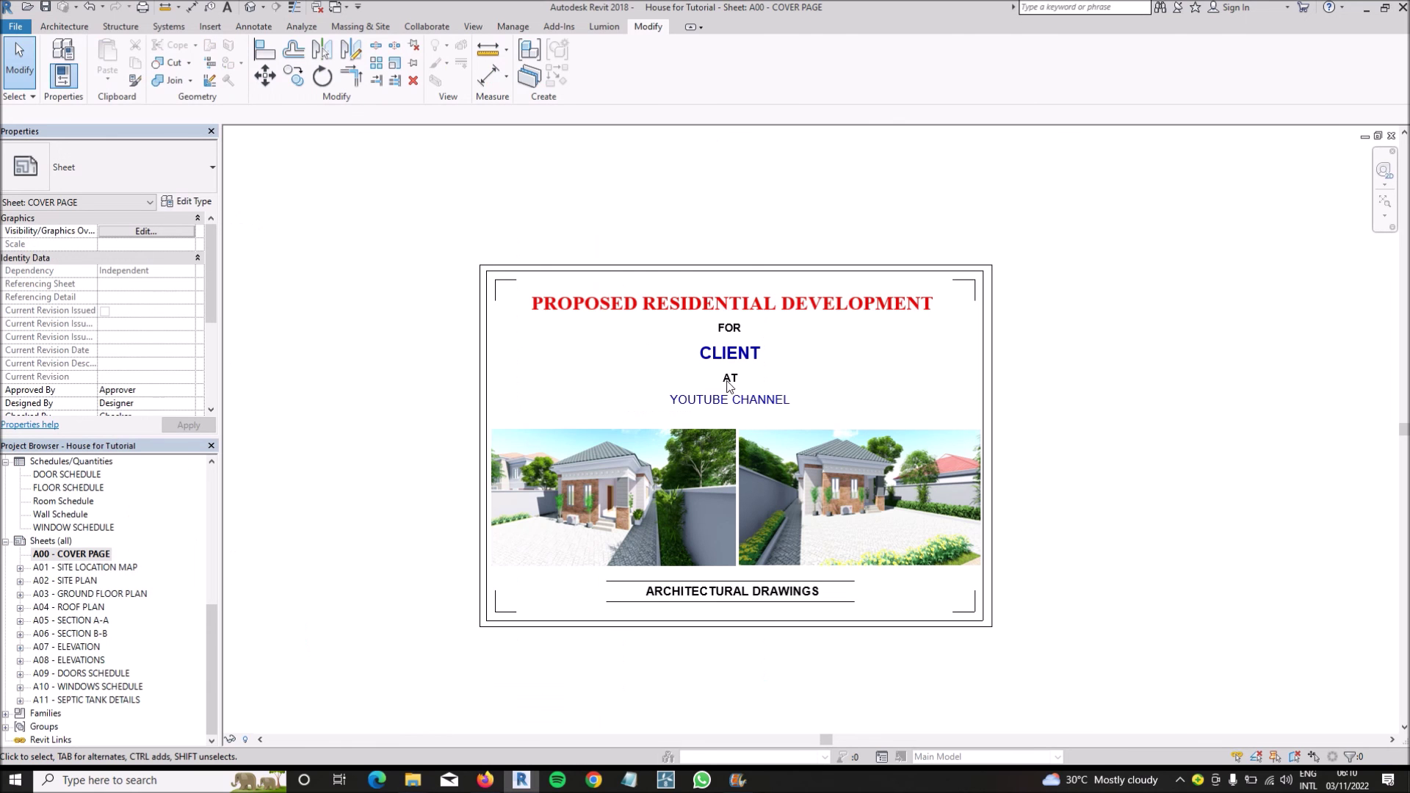